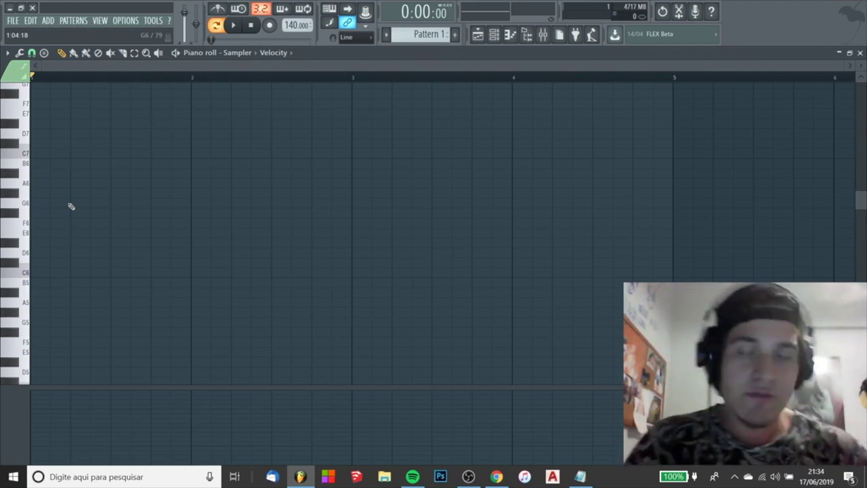
# Stamp the Aeolian scale with its root on G6 at the start of the Sampler's piano roll.
pyautogui.click(7, 52)
pyautogui.moveTo(31, 96)
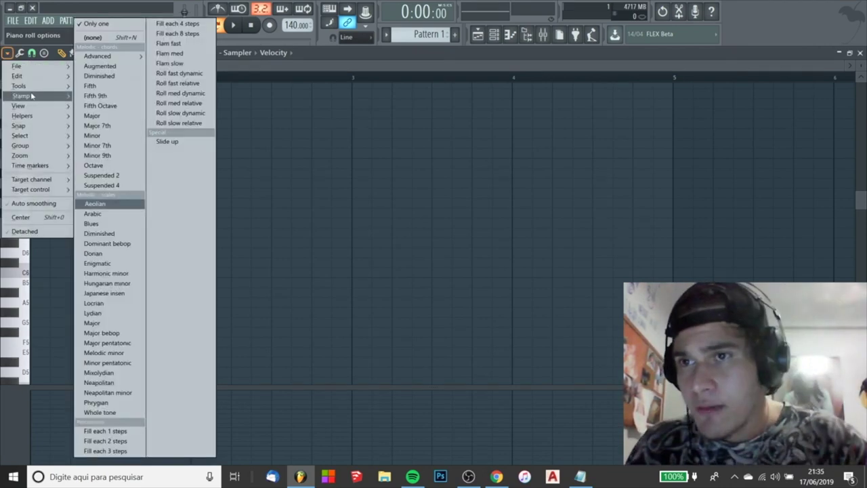
pyautogui.click(8, 52)
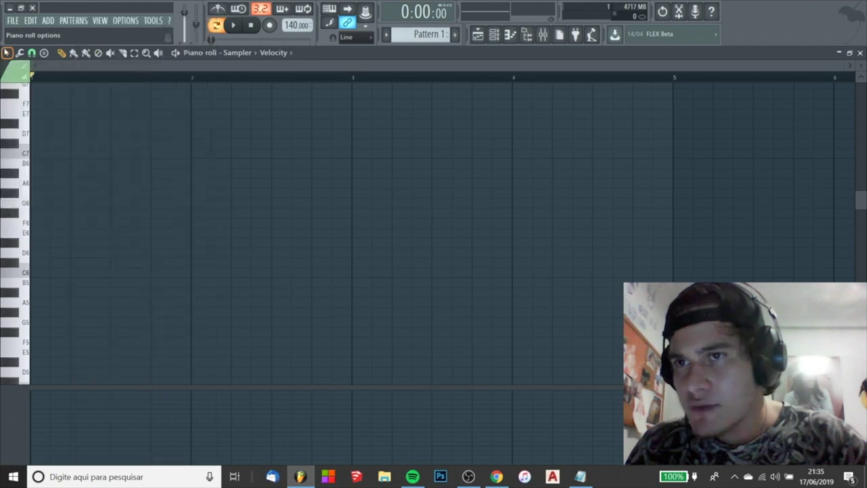
pyautogui.click(8, 53)
pyautogui.moveTo(19, 86)
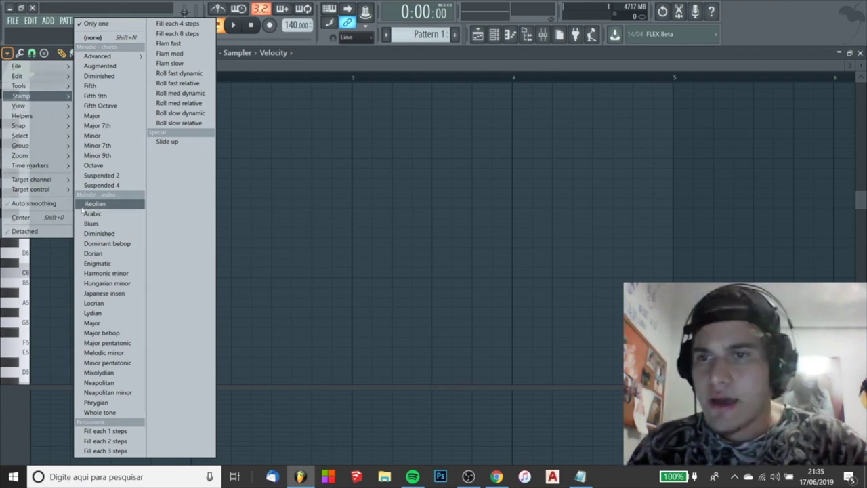
pyautogui.click(82, 205)
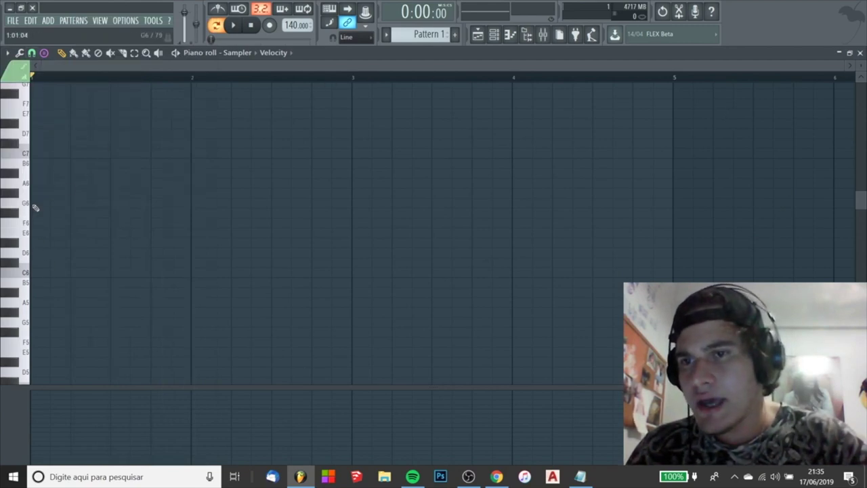
pyautogui.click(31, 204)
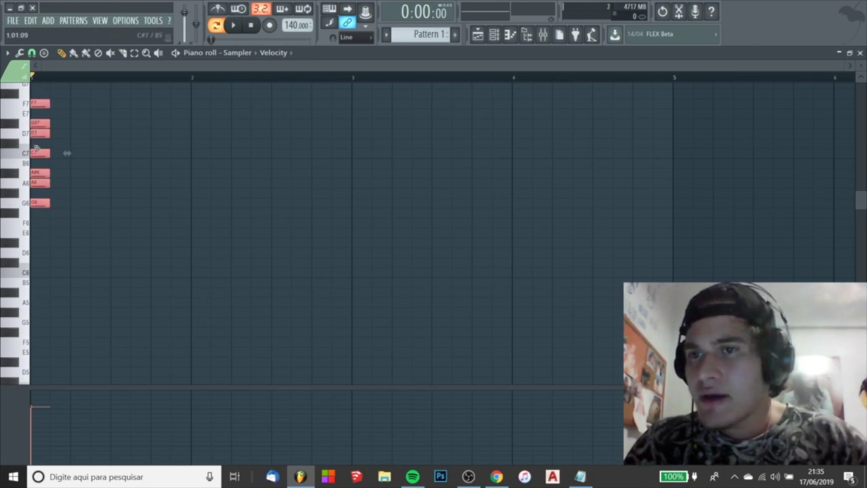
# Try out five off-scale notes (E7, C#7, B6, F#6, G#6) across bars 2 and 3, and erase them.
pyautogui.scroll(1, 66, 217)
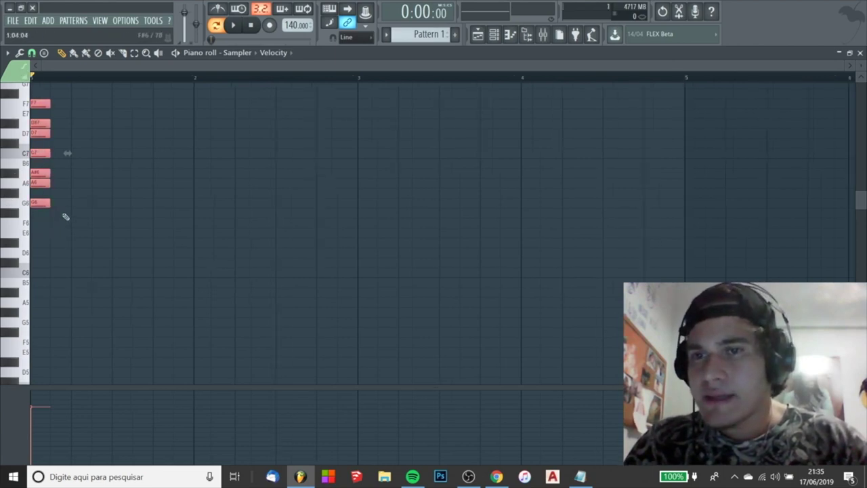
pyautogui.click(200, 113)
pyautogui.click(221, 142)
pyautogui.click(283, 163)
pyautogui.click(322, 213)
pyautogui.click(386, 194)
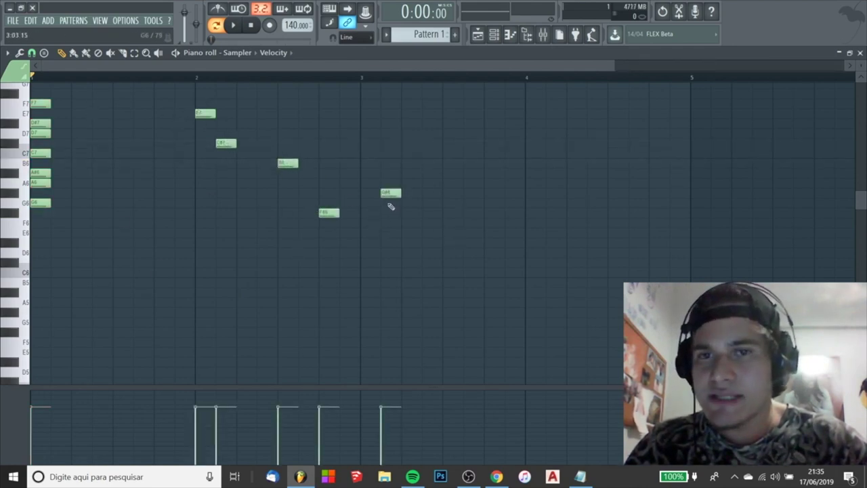
pyautogui.rightClick(390, 194)
pyautogui.rightClick(328, 213)
pyautogui.rightClick(288, 163)
pyautogui.rightClick(225, 144)
pyautogui.rightClick(205, 114)
# Lengthen all the stamped scale notes to four bars.
pyautogui.moveTo(97, 261); pyautogui.dragTo(704, 151)
pyautogui.scroll(-2, 677, 170)
pyautogui.keyDown('ctrl'); pyautogui.click(603, 179); pyautogui.keyUp('ctrl')
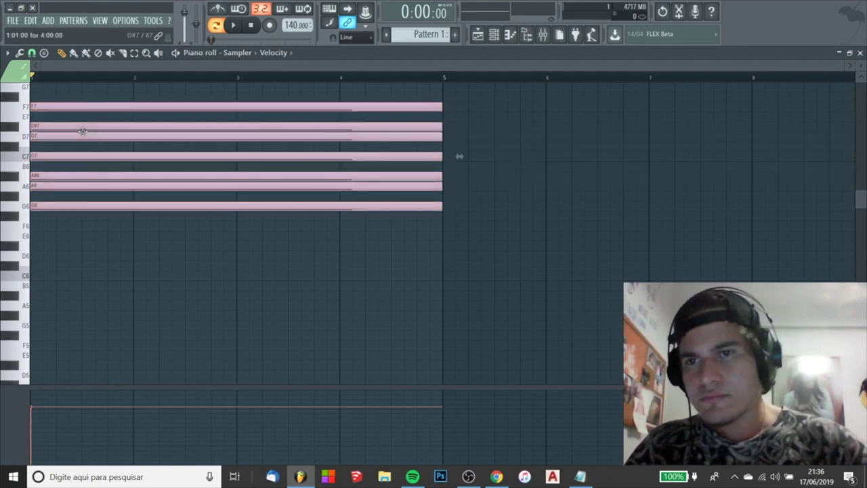
# Duplicate the four-bar scale notes octave by octave, down to G3 and up to F8.
pyautogui.hotkey('ctrl', 'Down')
pyautogui.hotkey('ctrl', 'a')
pyautogui.keyDown('shift'); pyautogui.click(88, 293); pyautogui.keyUp('shift')
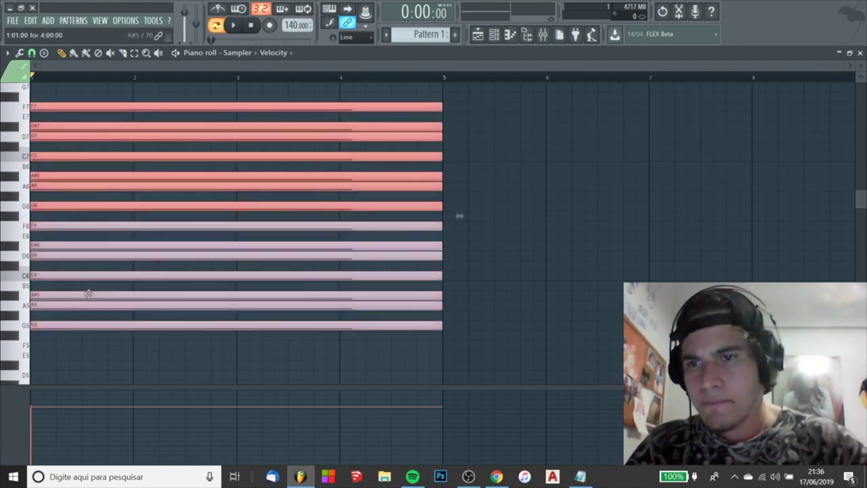
pyautogui.hotkey('ctrl', 'Down')
pyautogui.scroll(-5, 83, 293)
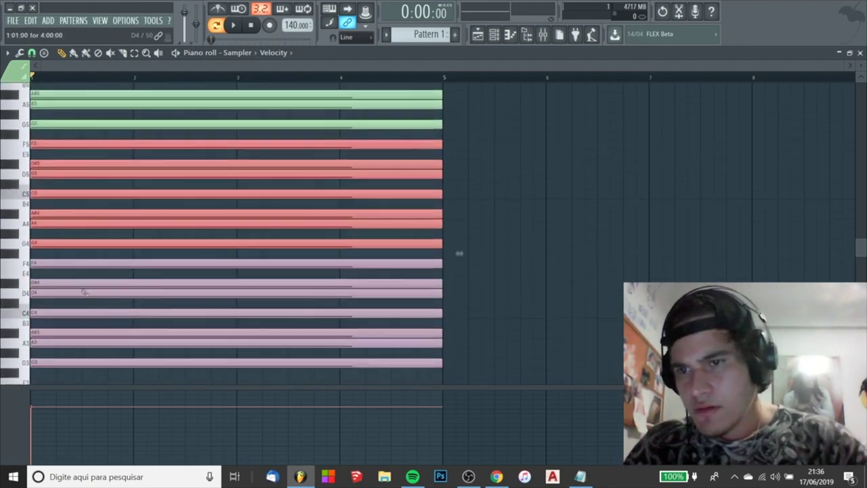
pyautogui.scroll(8, 83, 291)
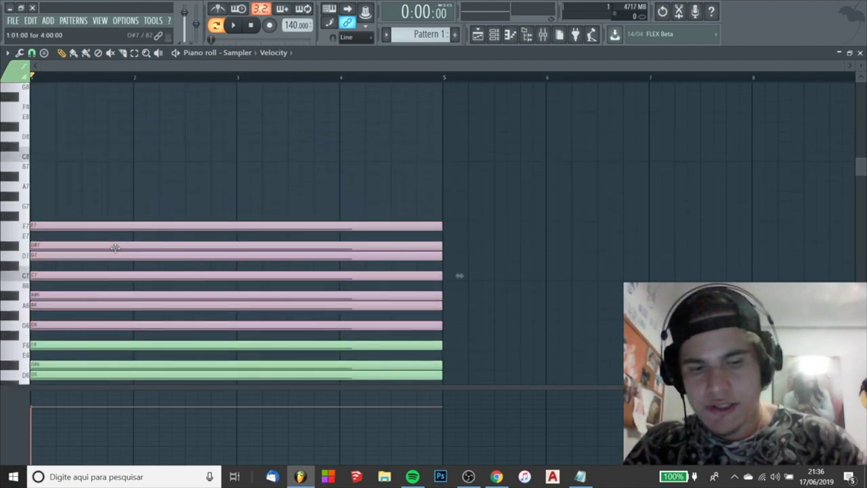
pyautogui.hotkey('ctrl', 'Up')
# Add an FL Keys instrument channel to the channel rack.
pyautogui.click(493, 34)
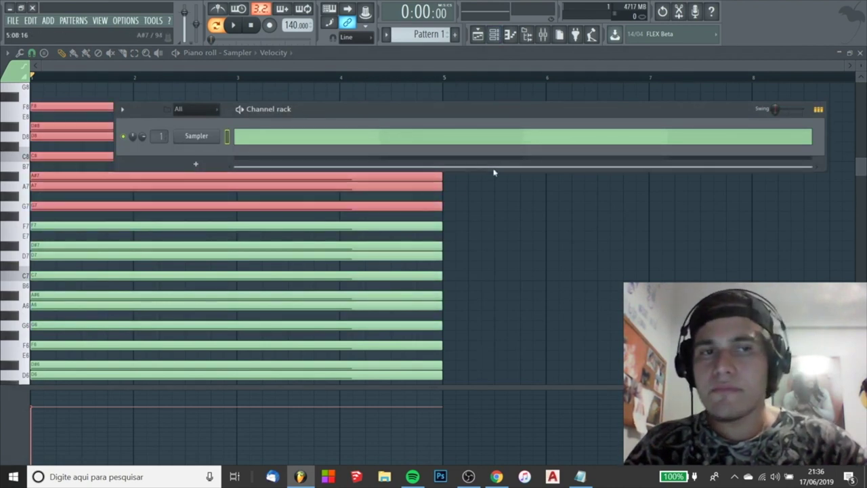
pyautogui.click(184, 165)
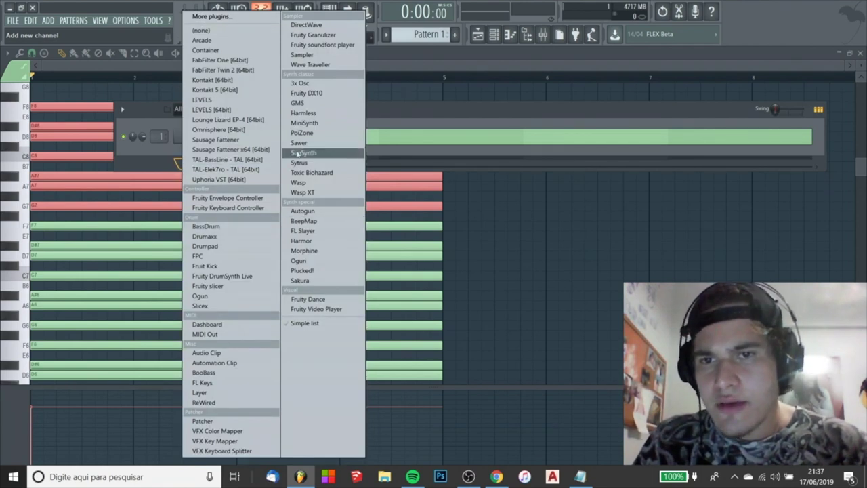
pyautogui.click(201, 382)
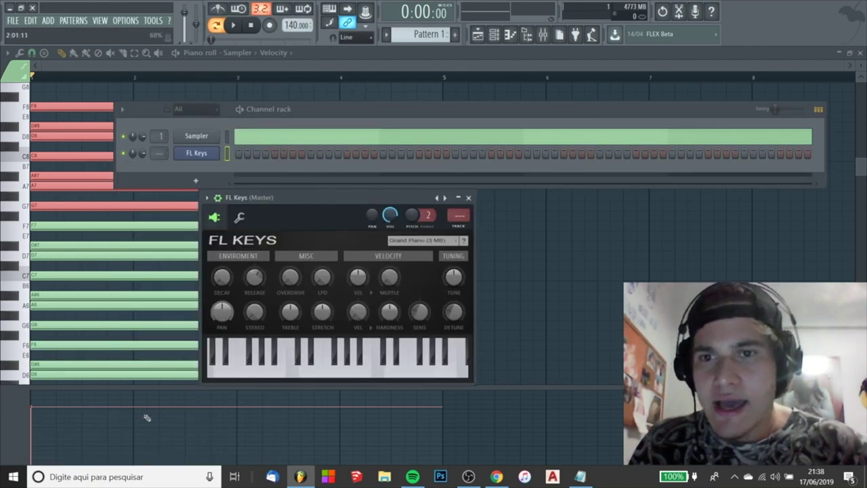
# Enable playing notes from the computer keyboard and audition several notes on FL Keys with the Grand Piano sound.
pyautogui.hotkey('ctrl', 't')
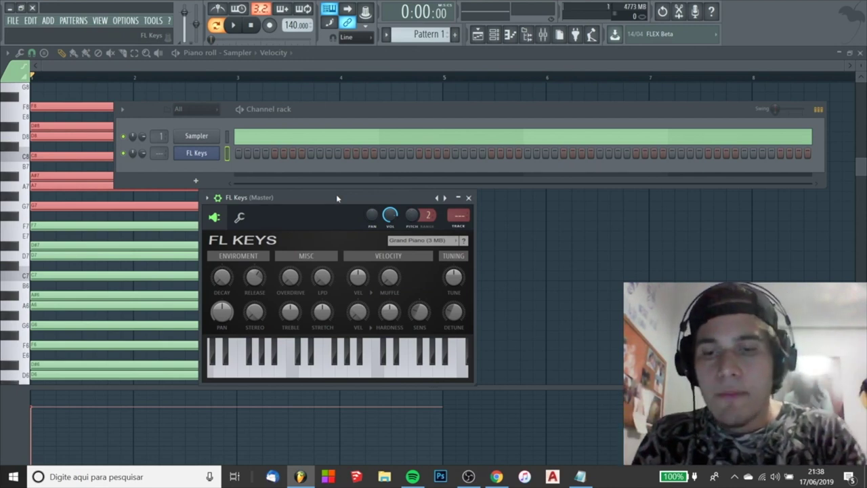
pyautogui.press('n')
pyautogui.press('v')
pyautogui.press('e')
pyautogui.press('x')
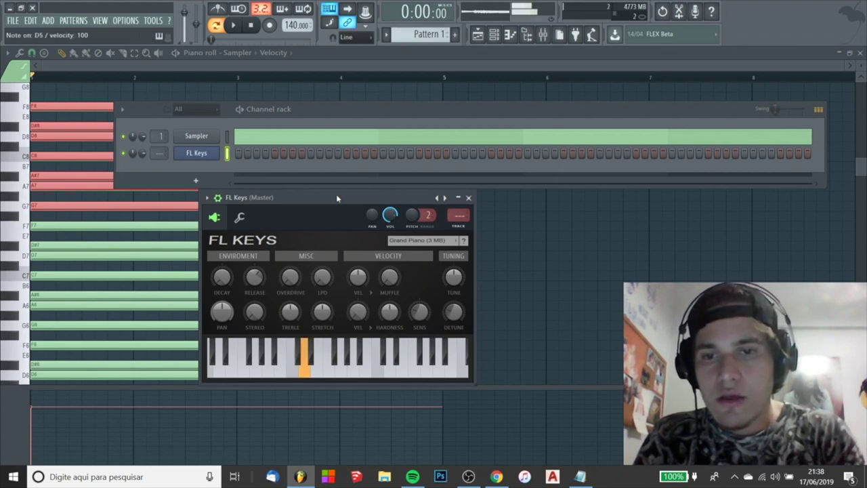
pyautogui.press('w')
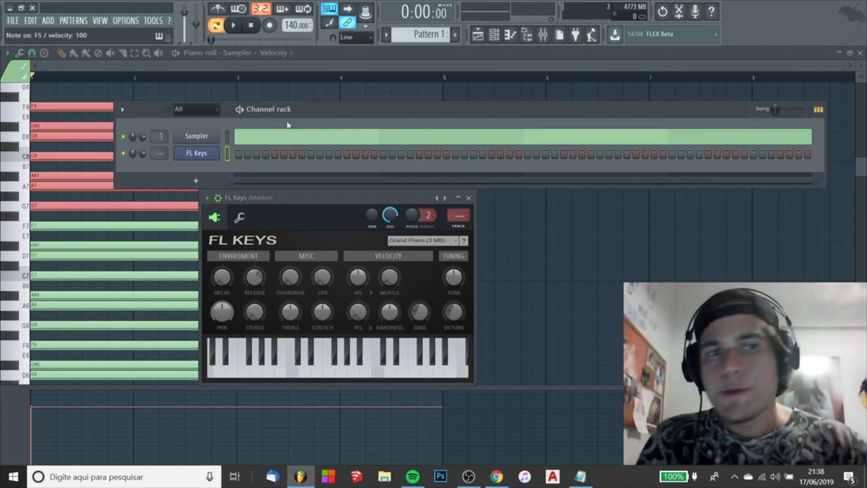
pyautogui.press('m')
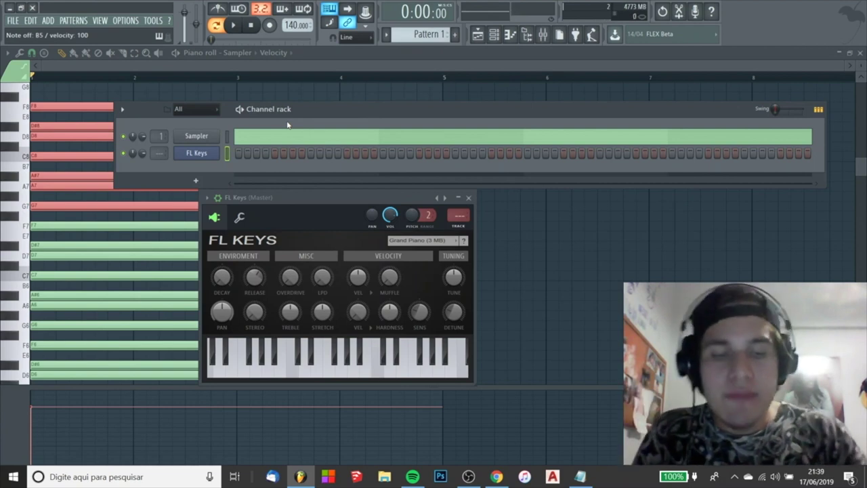
pyautogui.press('w')
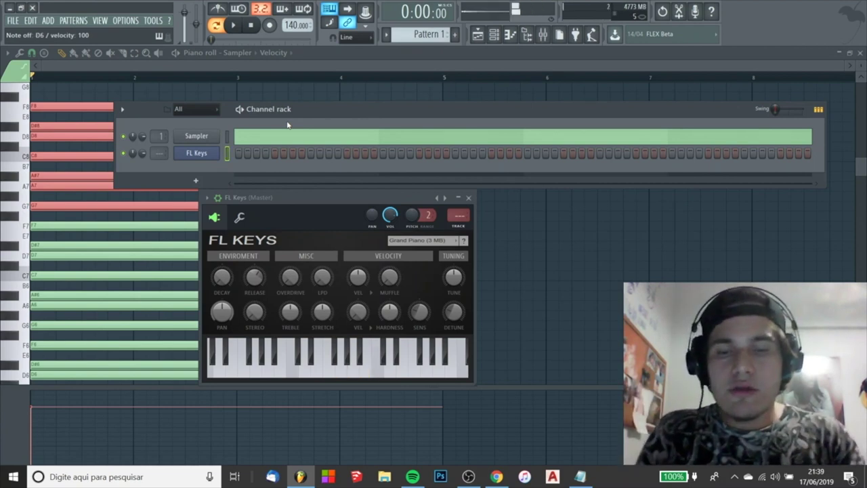
pyautogui.press('w')
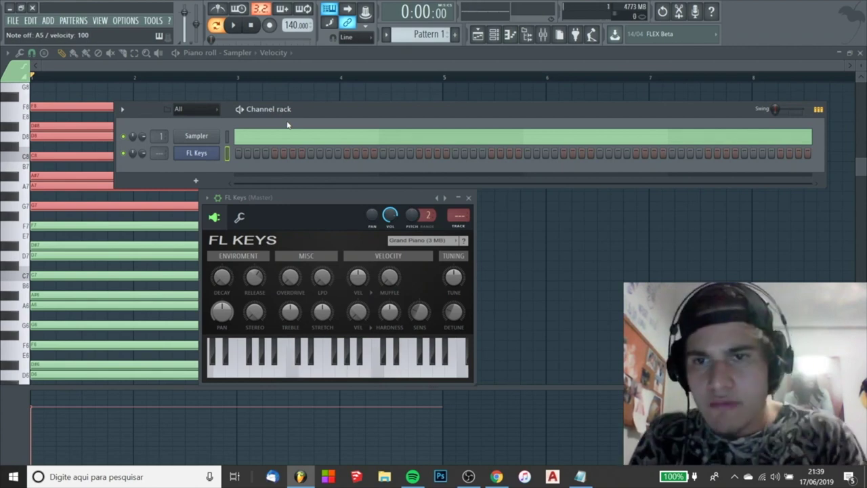
pyautogui.press('w')
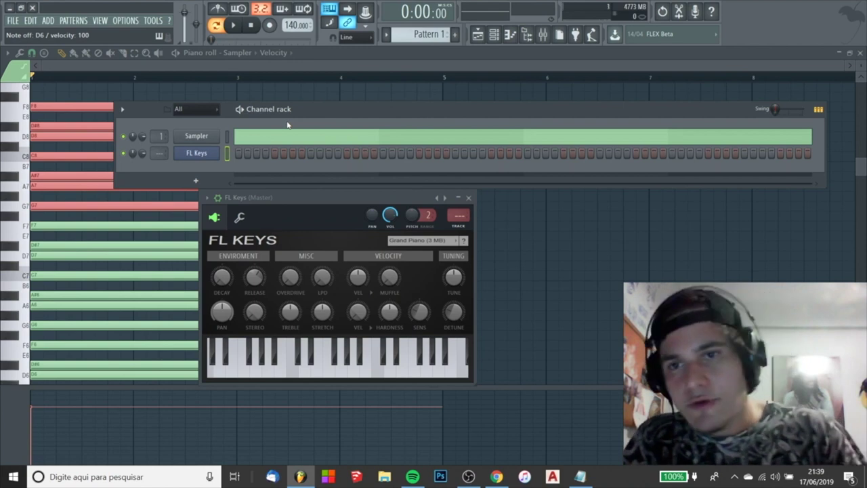
# Open the FL Keys channel's piano roll.
pyautogui.rightClick(202, 154)
pyautogui.click(195, 169)
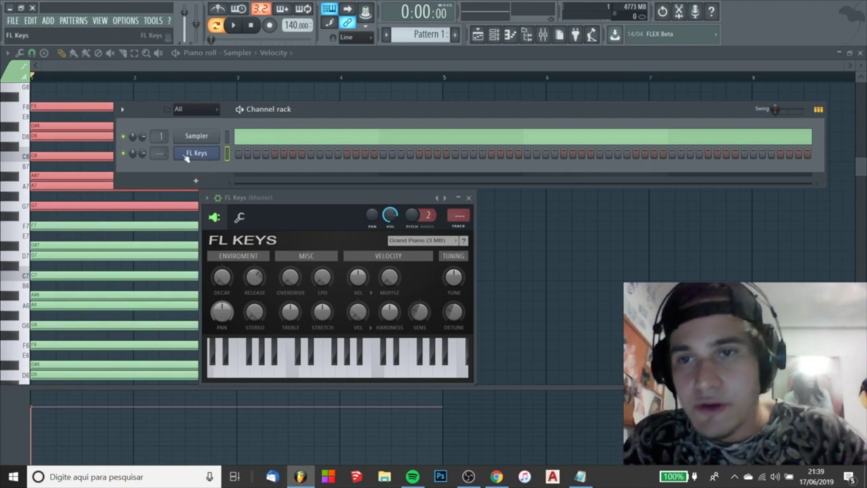
pyautogui.rightClick(190, 155)
pyautogui.click(242, 152)
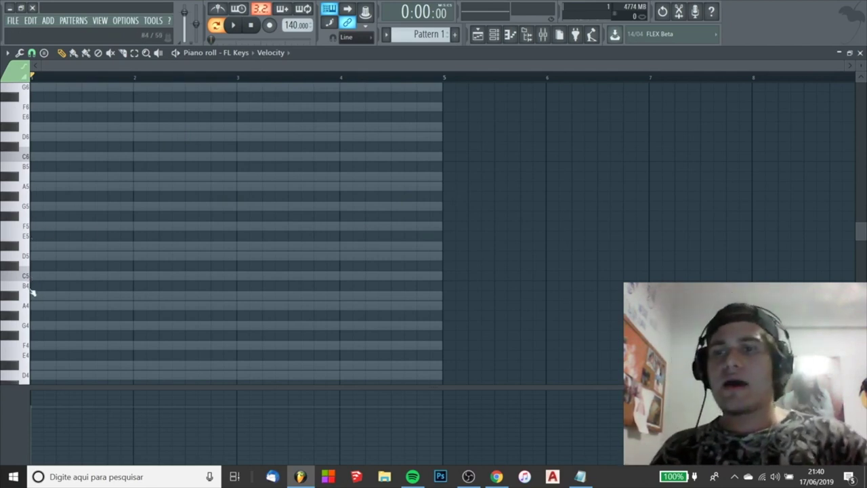
# Draw a D5 note at the start of bar 1, shorten it to one beat, and undo a trial G5 note.
pyautogui.click(34, 256)
pyautogui.moveTo(441, 256); pyautogui.dragTo(55, 256)
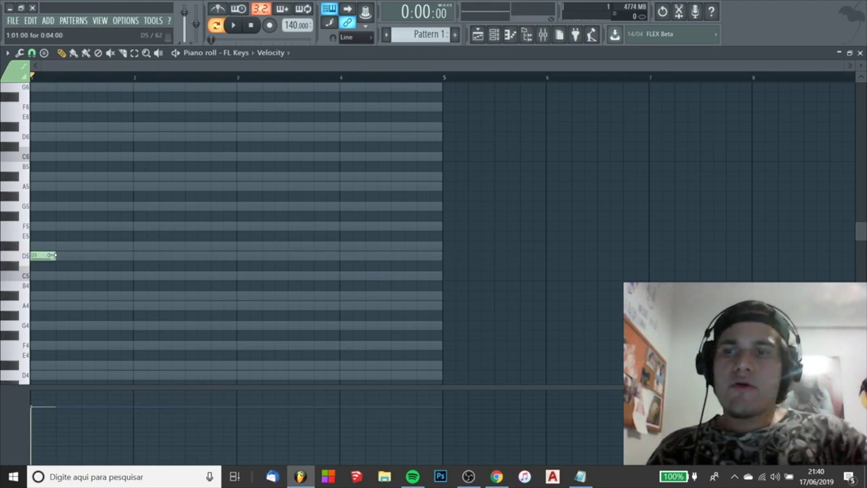
pyautogui.click(58, 206)
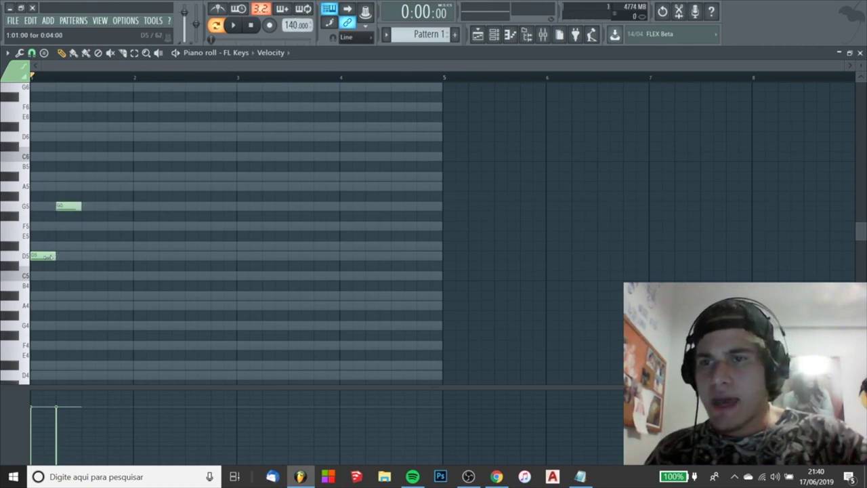
pyautogui.hotkey('ctrl', 'z')
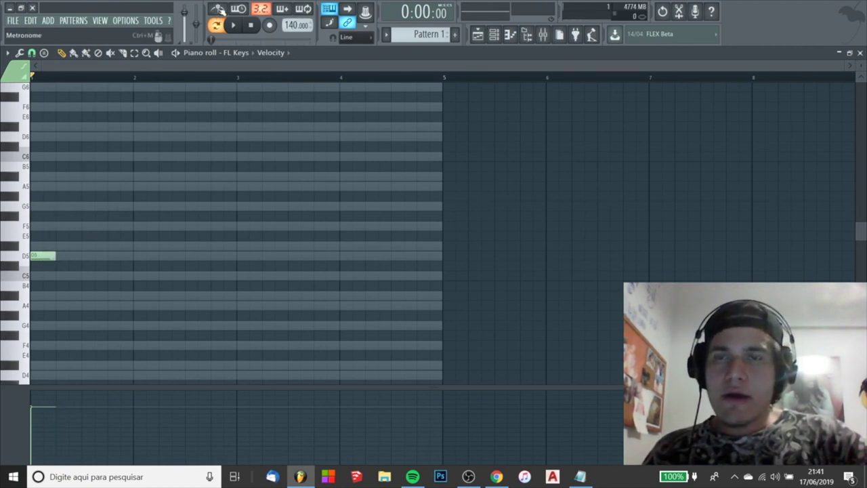
# Turn on the metronome and play the pattern to hear the D5 note against the beat.
pyautogui.click(218, 9)
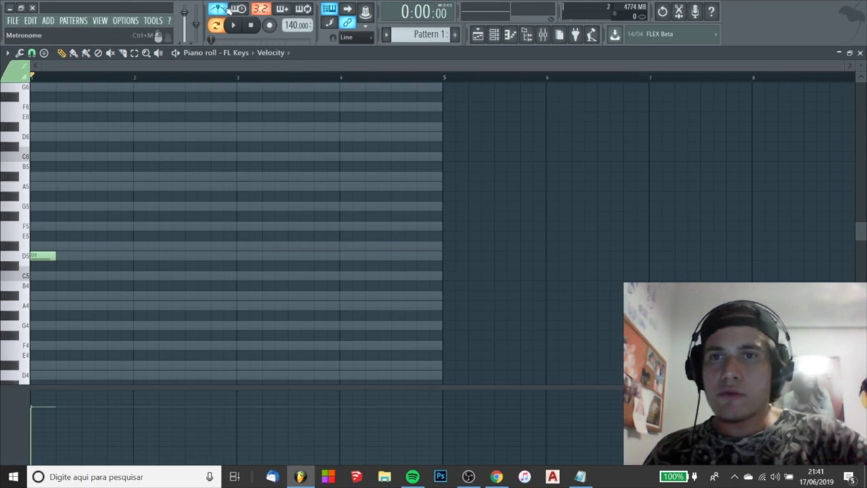
pyautogui.press('space')
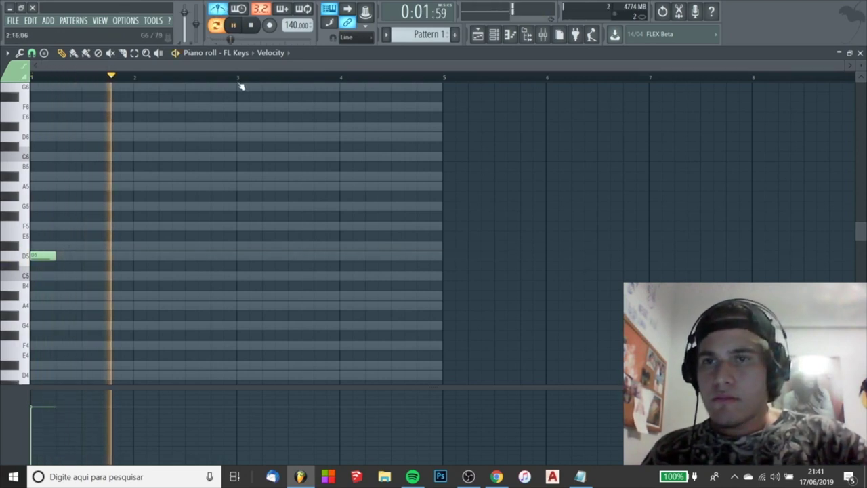
pyautogui.press('space')
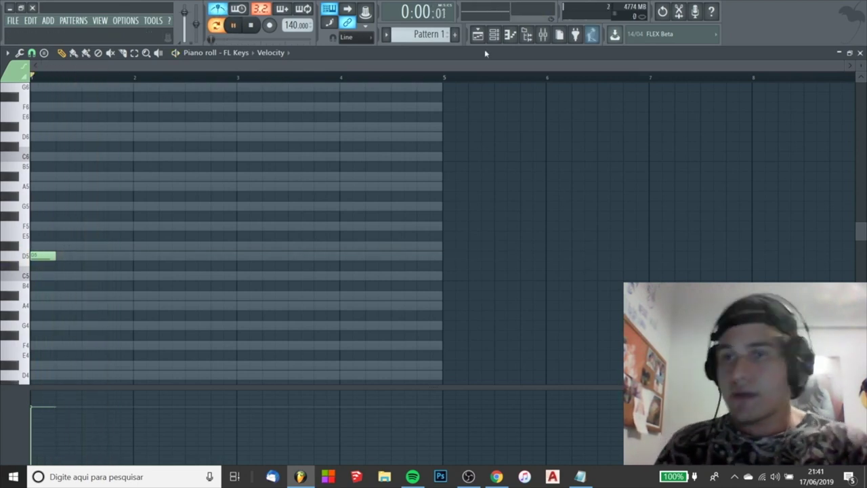
pyautogui.press('space')
# Try an A#5 note on the second beat of bar 1 and replace it with a G5 note.
pyautogui.click(58, 179)
pyautogui.press('space')
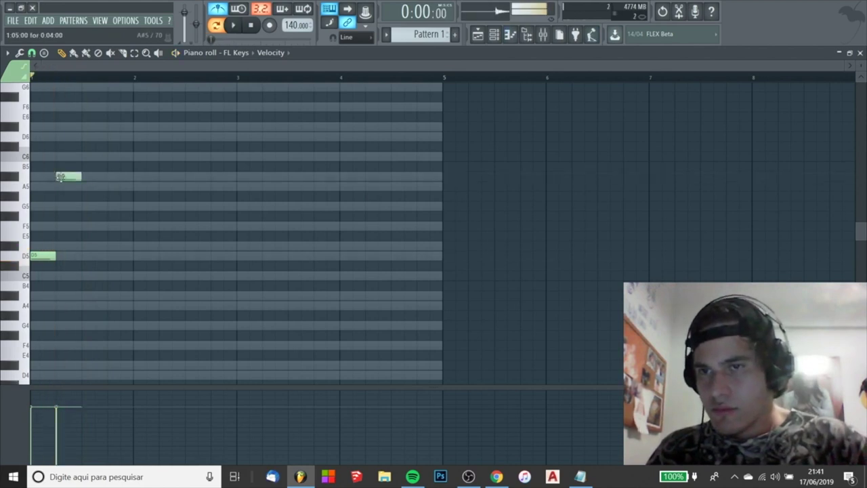
pyautogui.rightClick(64, 179)
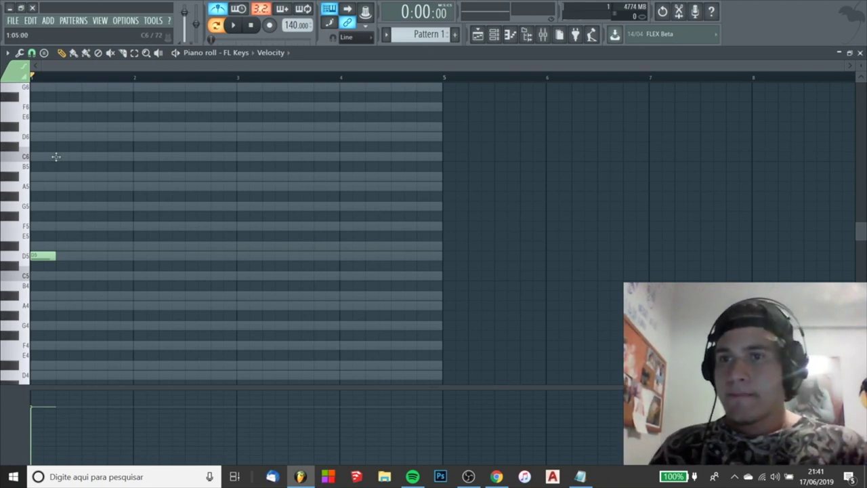
pyautogui.click(58, 206)
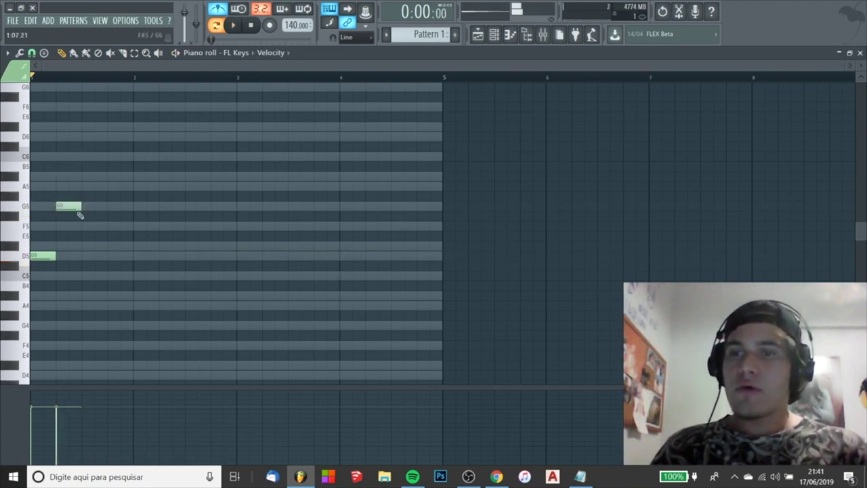
# Try A#5 and A5 notes on the third and fourth beats, play the melody, and erase those two notes.
pyautogui.click(83, 176)
pyautogui.click(109, 196)
pyautogui.rightClick(109, 196)
pyautogui.click(108, 189)
pyautogui.press('space')
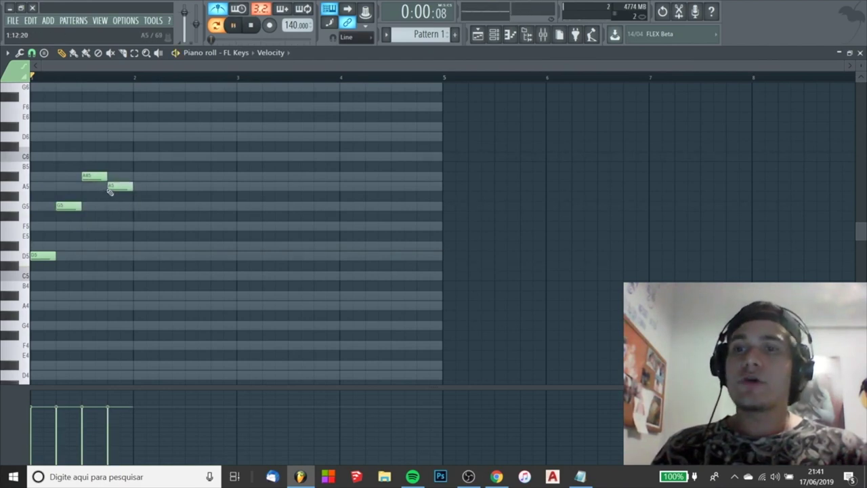
pyautogui.press('space')
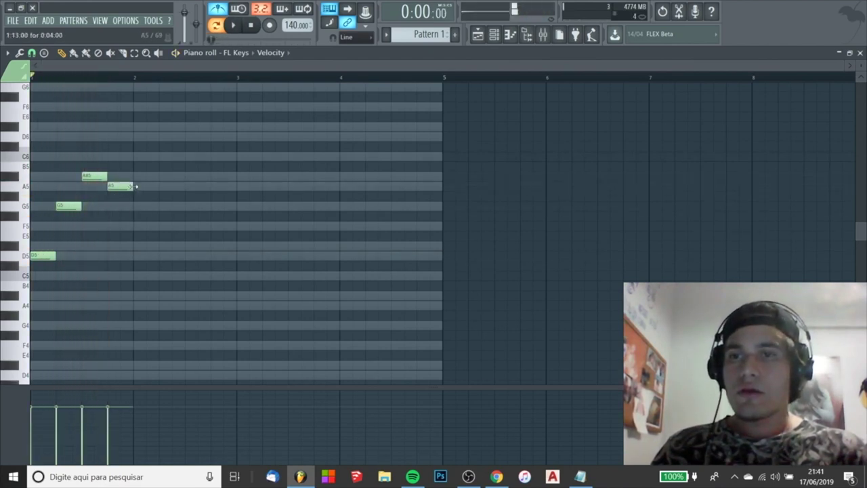
pyautogui.rightClick(132, 186)
pyautogui.rightClick(93, 176)
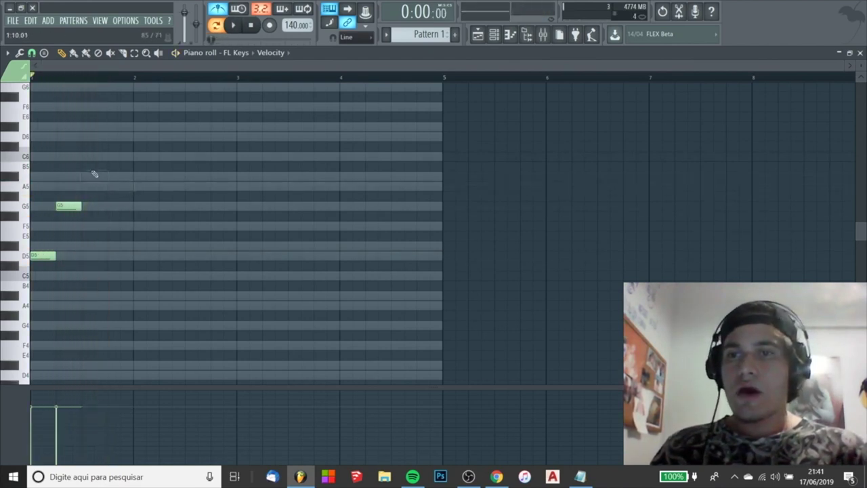
# Add an F5 note on beat 3 of bar 1, try D#5 on beat 4, replace it with A5, and play it back.
pyautogui.click(85, 227)
pyautogui.click(111, 245)
pyautogui.press('space')
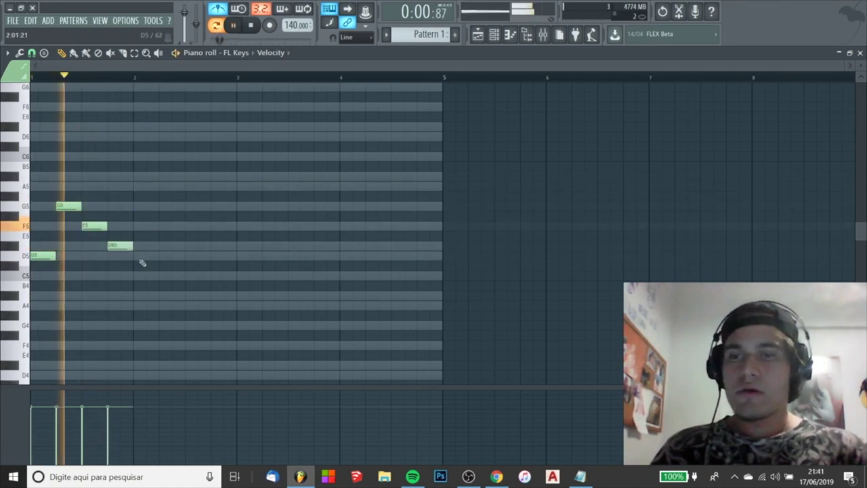
pyautogui.rightClick(113, 244)
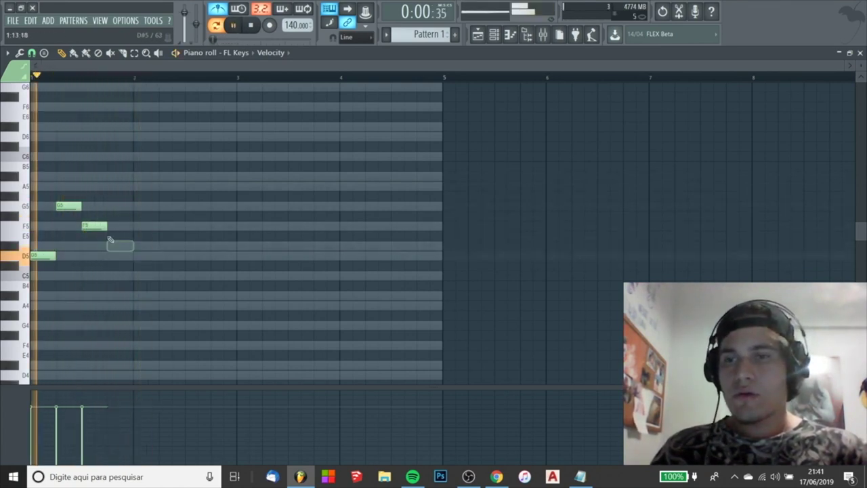
pyautogui.click(115, 186)
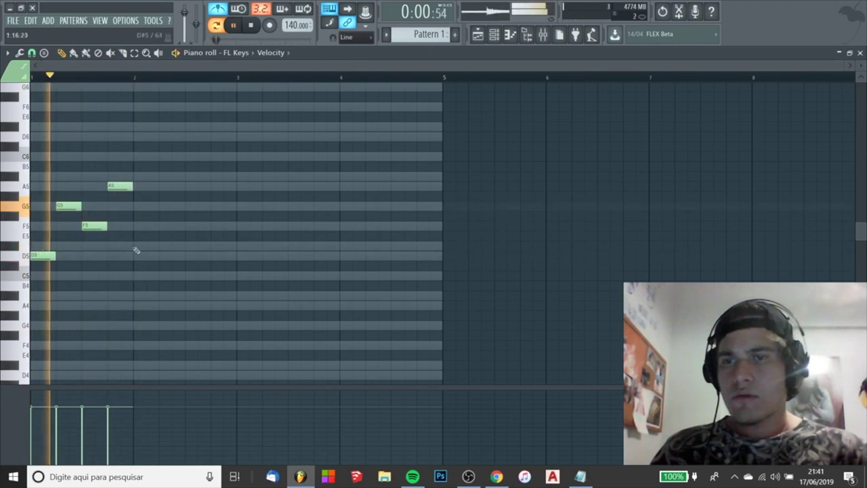
pyautogui.moveTo(114, 186)
pyautogui.mouseDown()
pyautogui.moveTo(113, 176)
pyautogui.moveTo(117, 185)
pyautogui.moveTo(104, 186)
pyautogui.mouseUp()
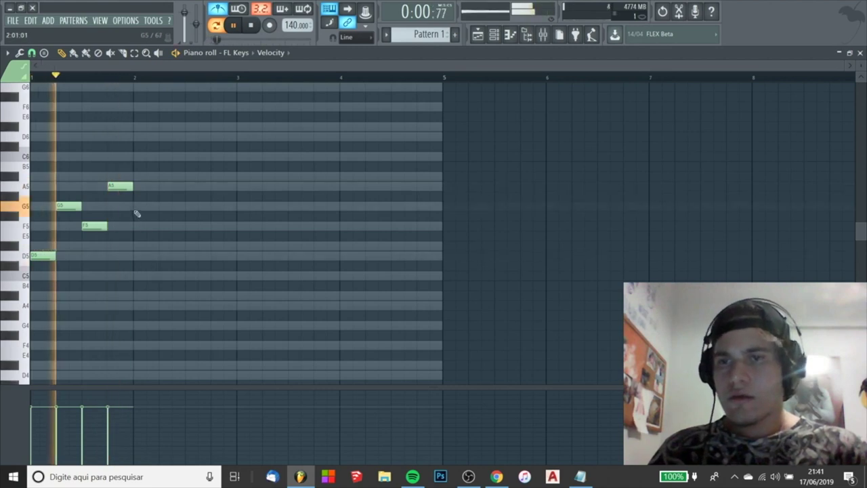
pyautogui.press('space')
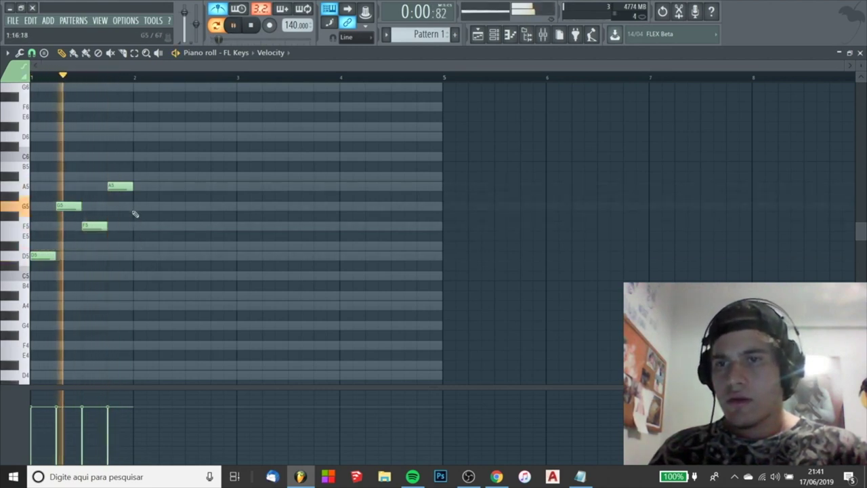
# Fill bar 2 with one-beat D5, D#5, G5 and F5 notes, playing the melody back while building it.
pyautogui.click(136, 256)
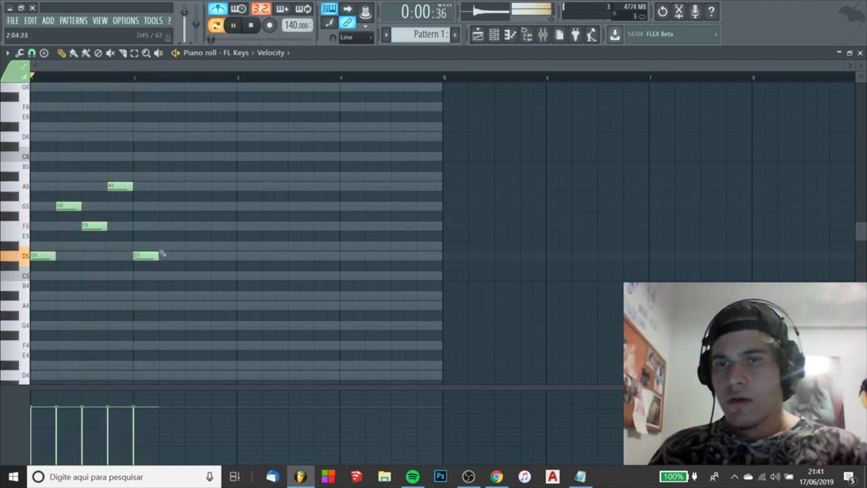
pyautogui.press('space')
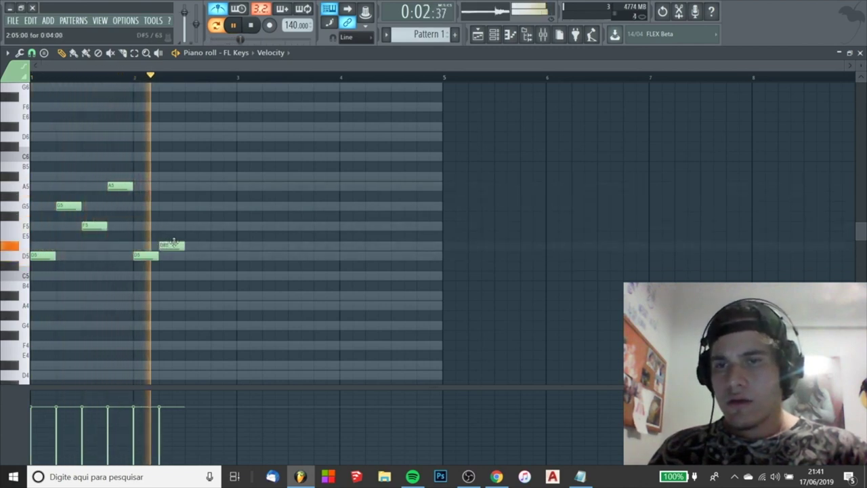
pyautogui.click(166, 245)
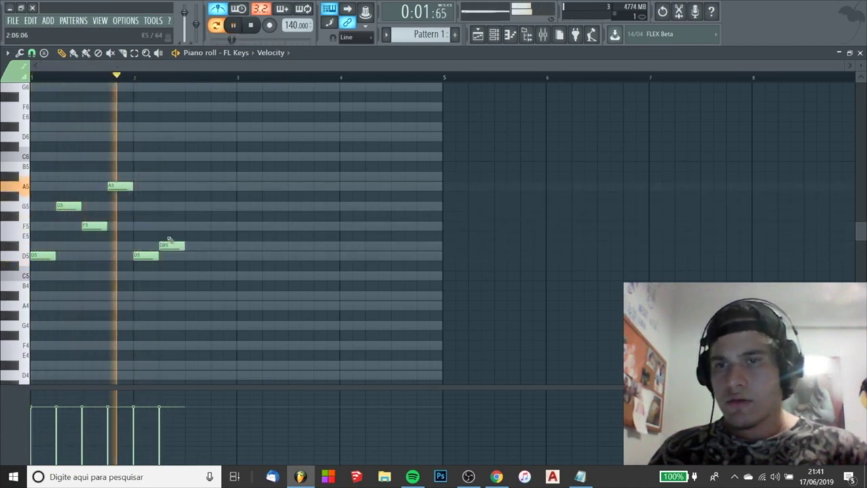
pyautogui.click(189, 206)
pyautogui.press('space')
pyautogui.press('space')
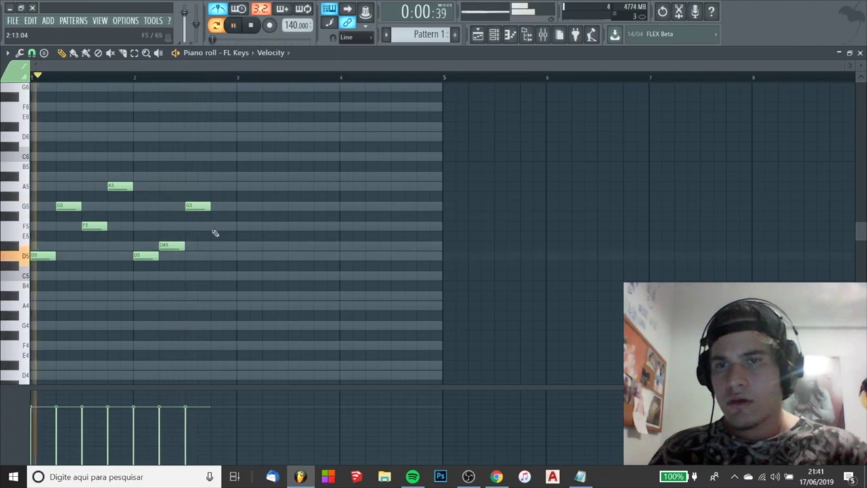
pyautogui.click(217, 225)
pyautogui.press('space')
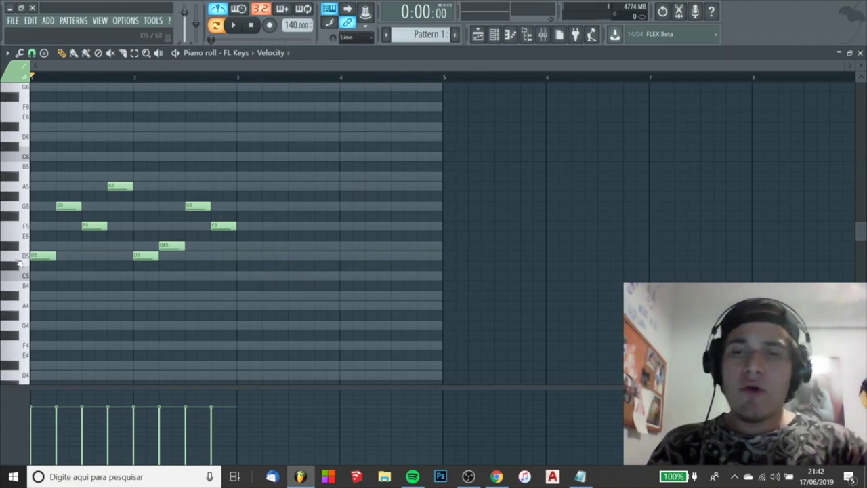
# Duplicate the two-bar melody into bars 3 and 4, then repitch bar 3's last three notes to A#5, A5, G5 and bar 4's first to F5.
pyautogui.hotkey('ctrl', 'b')
pyautogui.keyDown('ctrl'); pyautogui.click(464, 363); pyautogui.keyUp('ctrl')
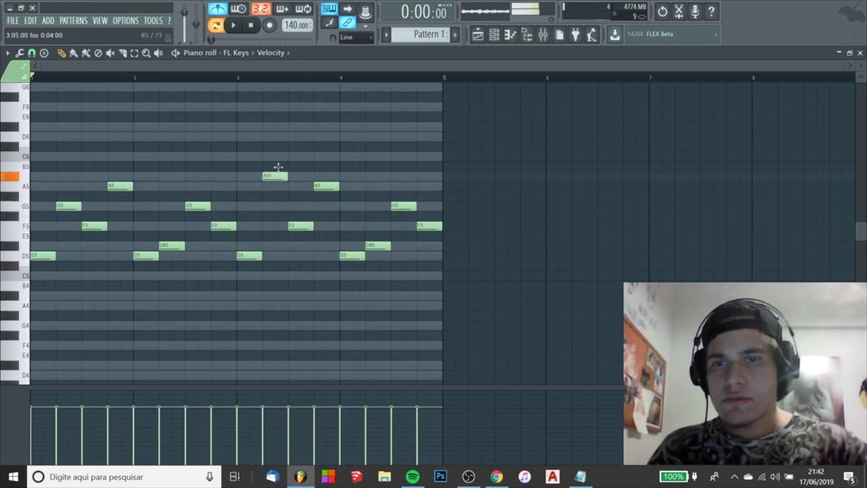
pyautogui.moveTo(292, 225); pyautogui.dragTo(295, 184)
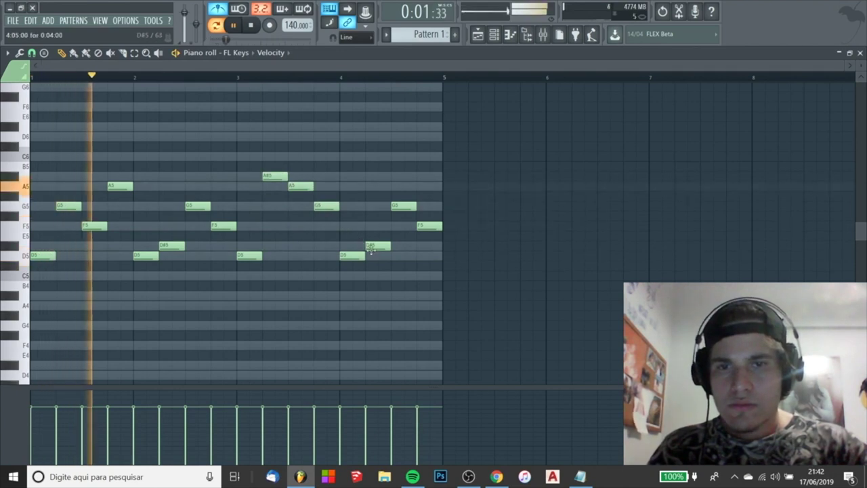
pyautogui.moveTo(353, 256); pyautogui.dragTo(353, 226)
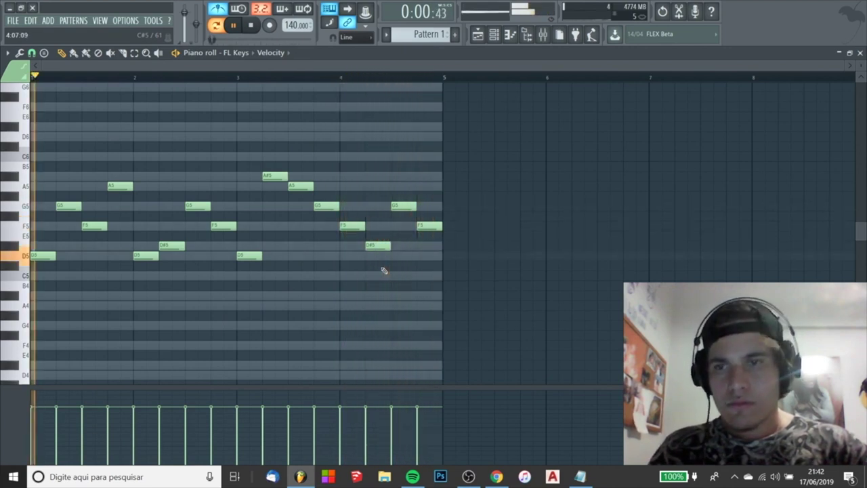
pyautogui.press('space')
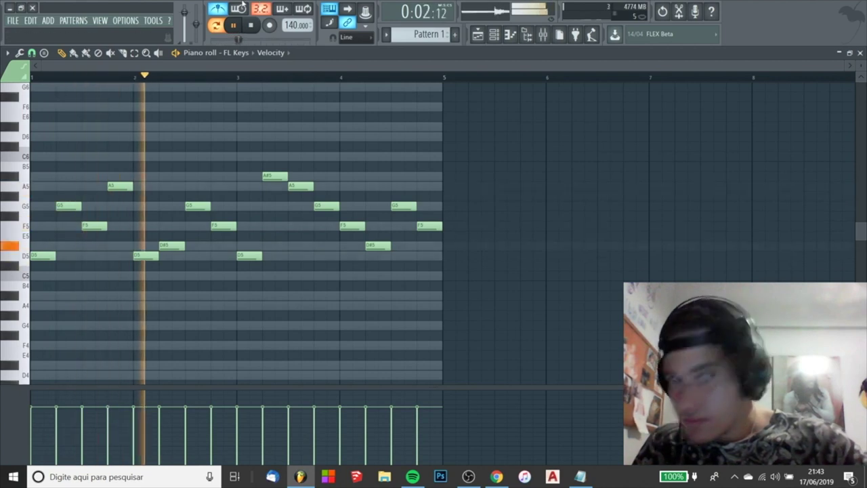
# Stop the playback and open the FL Keys instrument from the channel rack.
pyautogui.click(494, 36)
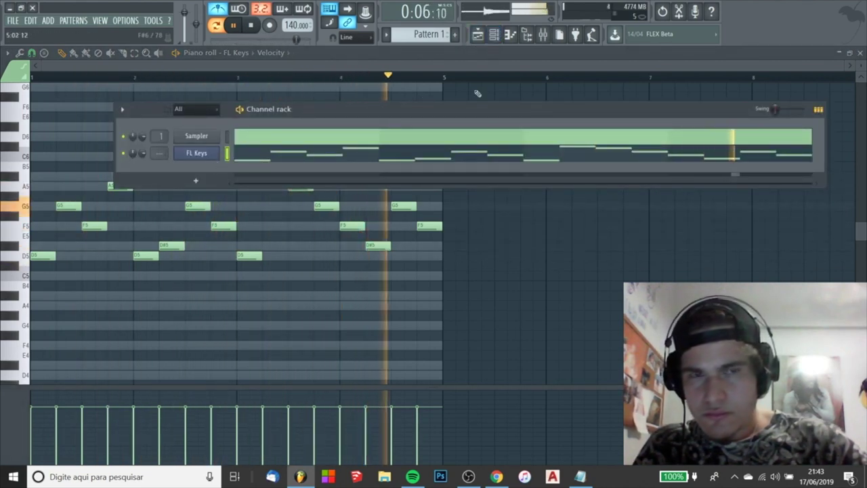
pyautogui.press('space')
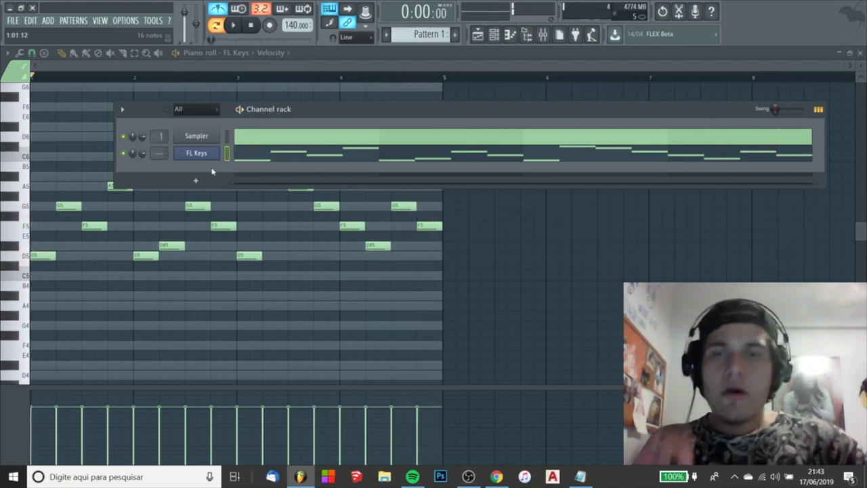
pyautogui.click(213, 156)
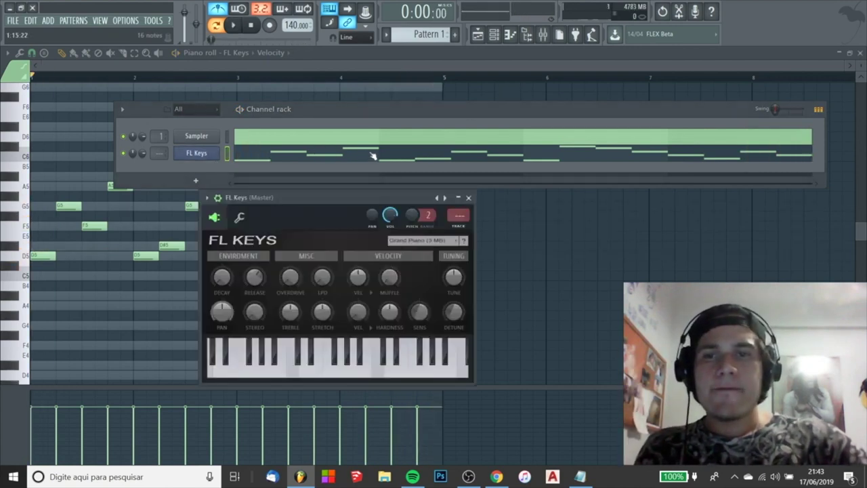
# Try the Roto Organ (FL) sound in FL Keys and play the melody with it.
pyautogui.click(438, 240)
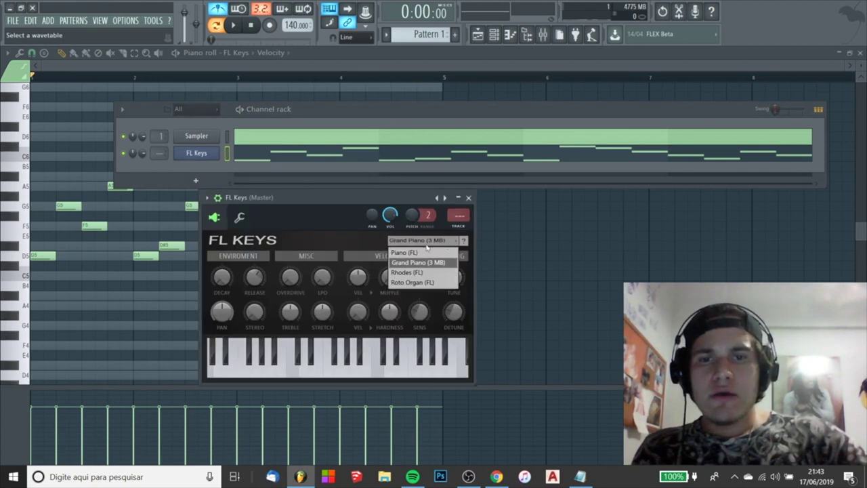
pyautogui.click(401, 283)
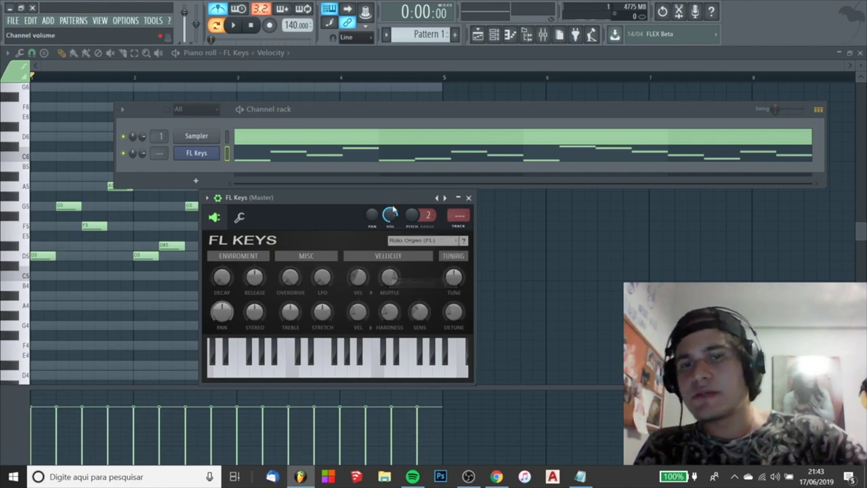
pyautogui.press('space')
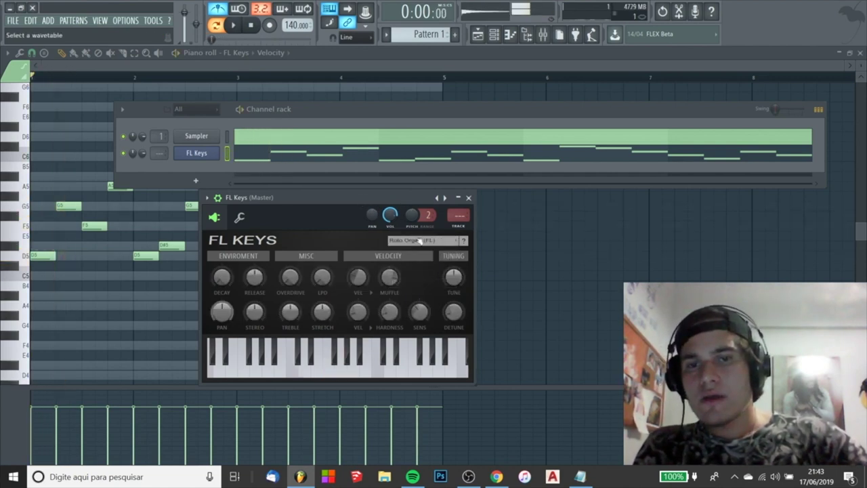
# Switch the FL Keys sound to Rhodes (FL) and play the melody to hear it.
pyautogui.click(424, 241)
pyautogui.click(432, 274)
pyautogui.press('space')
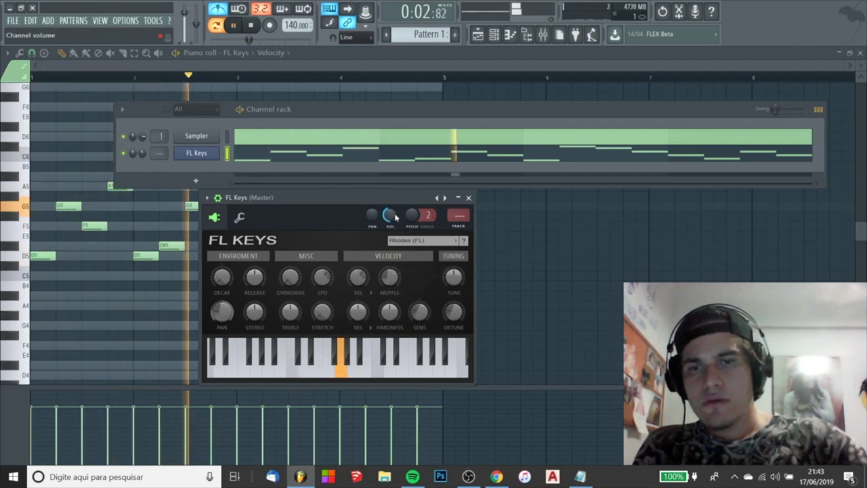
pyautogui.press('space')
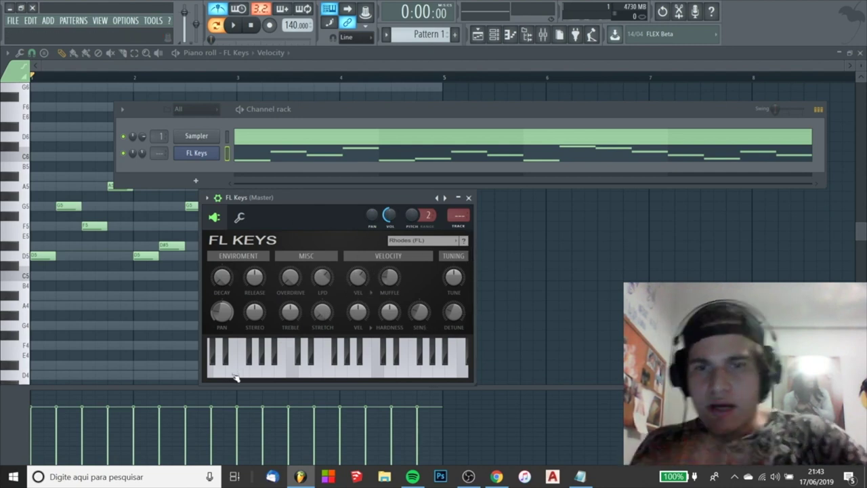
pyautogui.press('space')
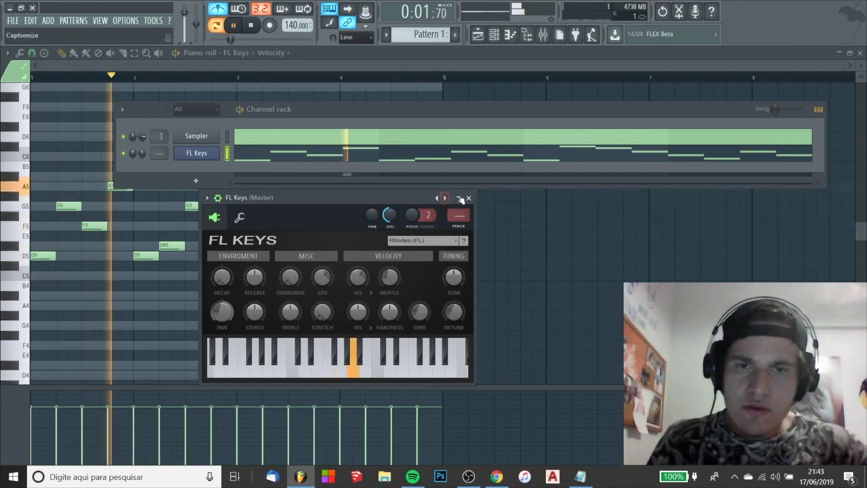
# Close the FL Keys window and the channel rack, and listen to the melody in the piano roll.
pyautogui.click(467, 199)
pyautogui.click(464, 161)
pyautogui.click(464, 161)
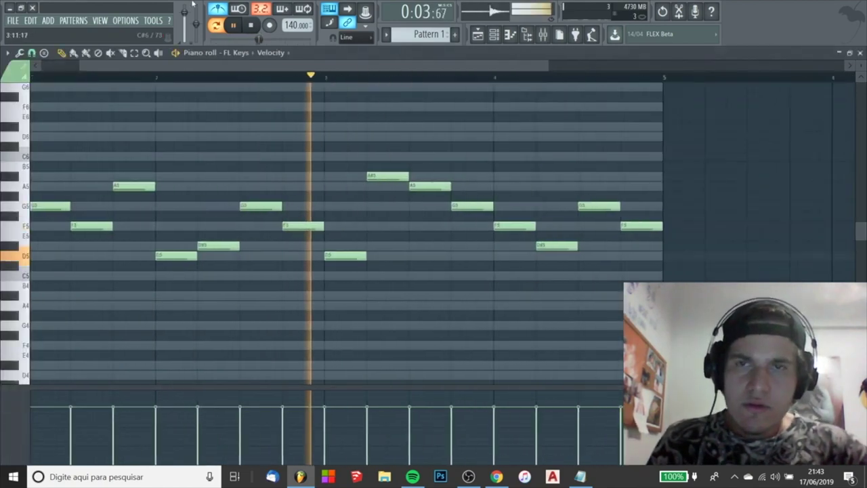
pyautogui.press('space')
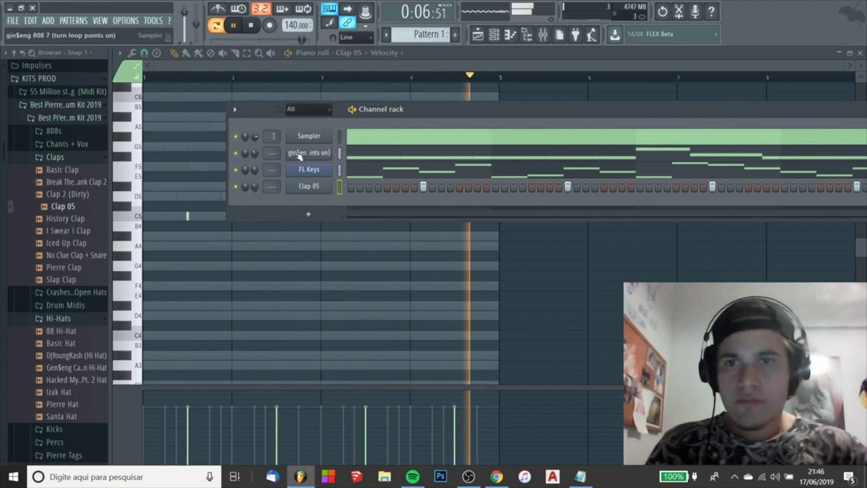
# Stop the playback and replace the FL Keys channel with the Morphine synthesizer.
pyautogui.press('space')
pyautogui.rightClick(314, 169)
pyautogui.click(311, 172)
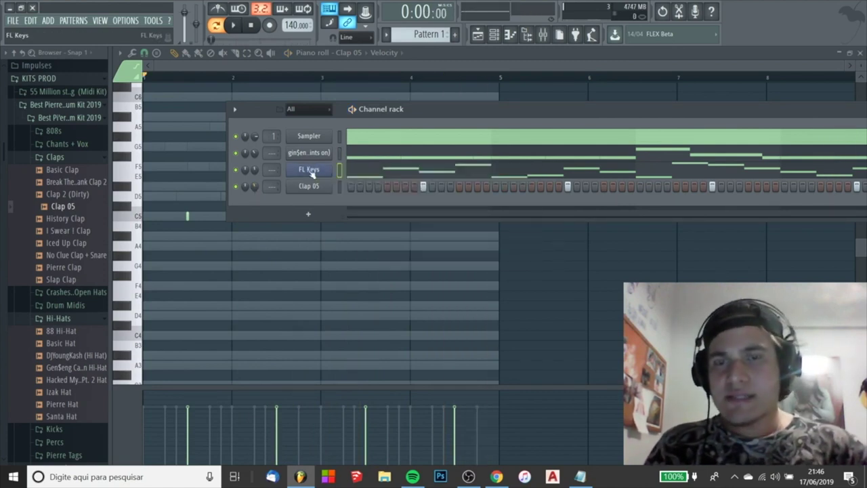
pyautogui.rightClick(310, 171)
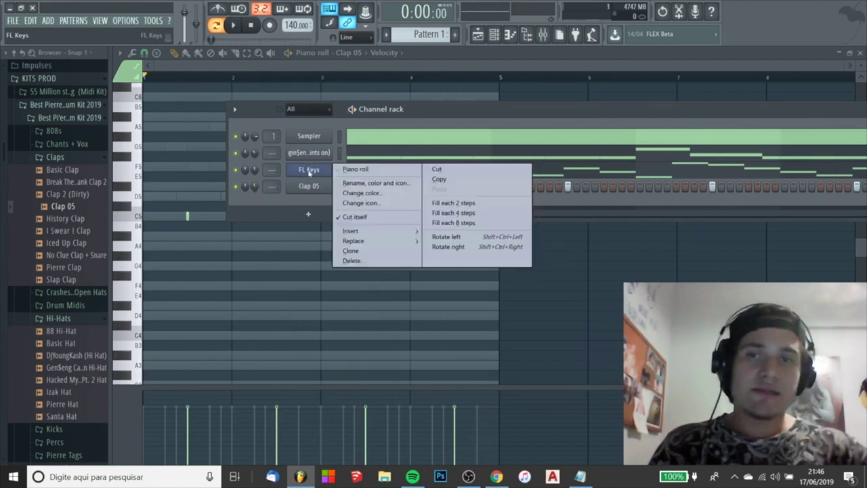
pyautogui.moveTo(369, 242)
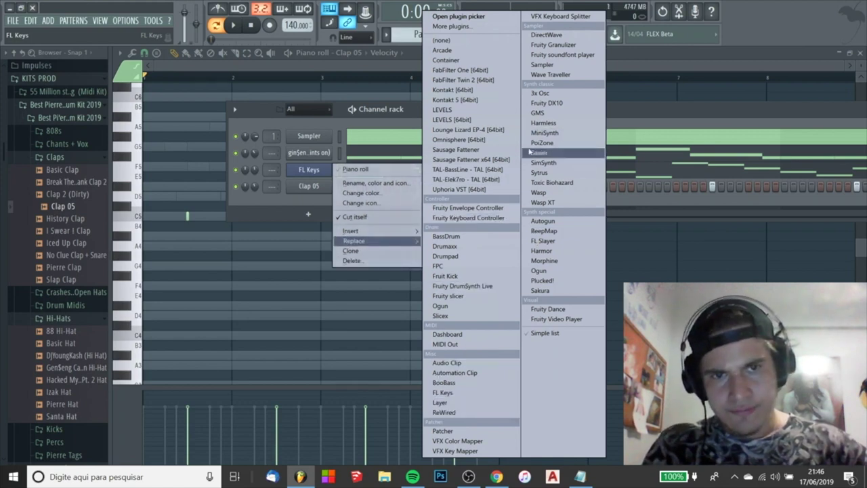
pyautogui.click(540, 261)
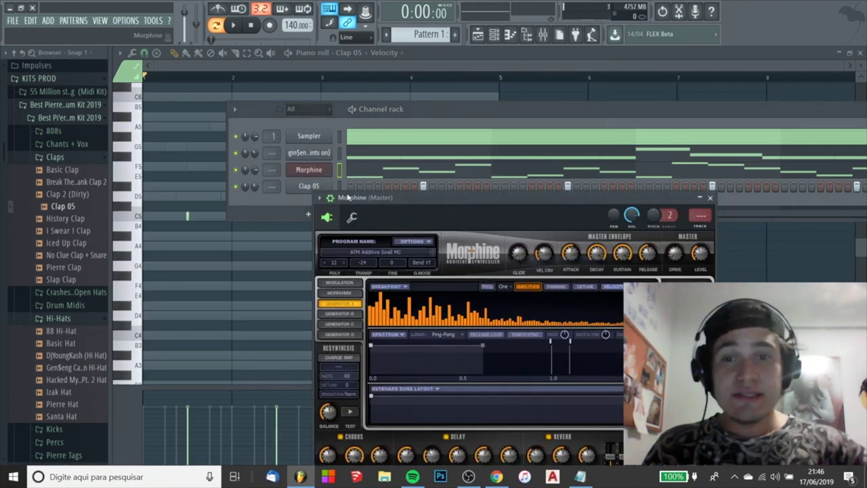
# Move the Morphine window clear of the channel names and open its presets library.
pyautogui.click(331, 198)
pyautogui.moveTo(353, 197); pyautogui.dragTo(435, 137)
pyautogui.click(324, 165)
pyautogui.rightClick(324, 165)
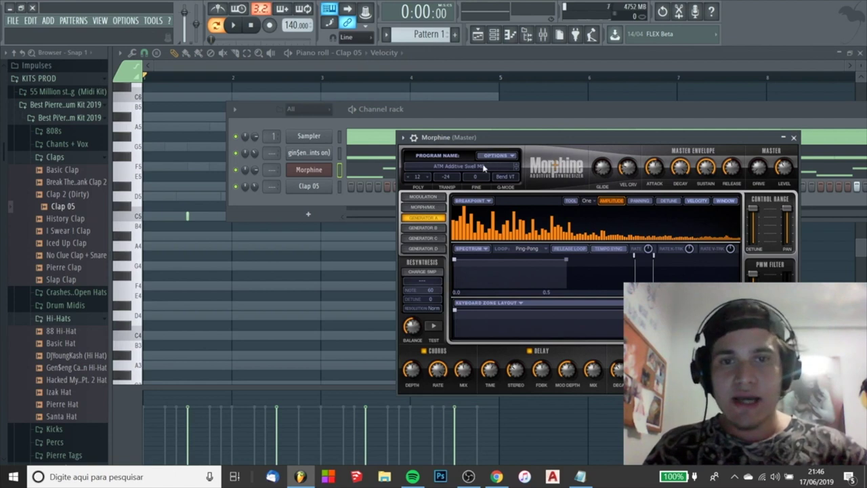
pyautogui.click(434, 172)
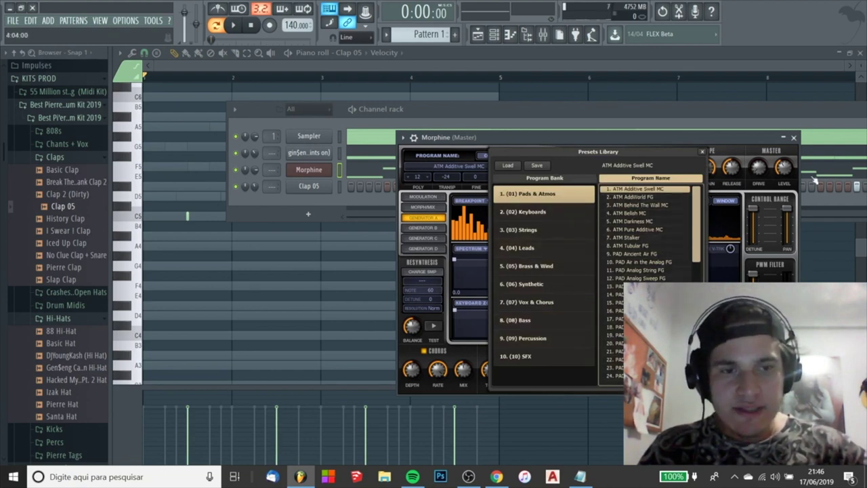
# Choose the Synthetic program bank and audition its flute and SYN Made Of Noise presets with the beat.
pyautogui.click(529, 286)
pyautogui.press('space')
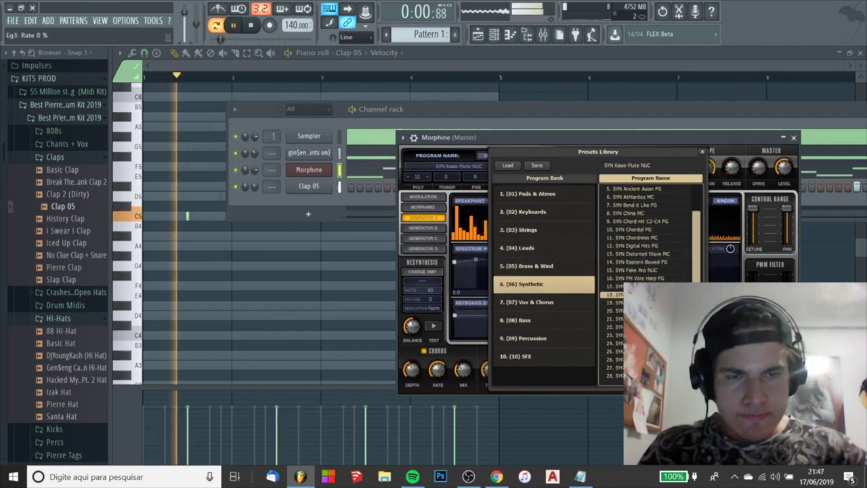
pyautogui.press('space')
pyautogui.click(640, 311)
pyautogui.press('space')
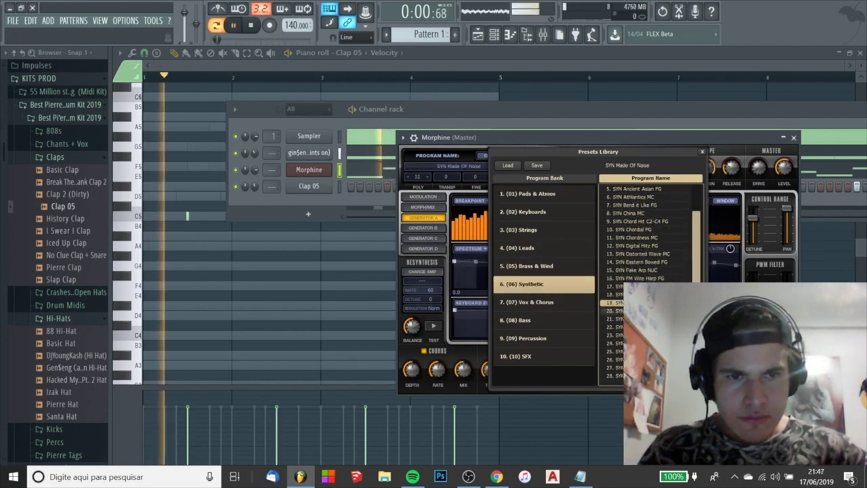
pyautogui.press('space')
# Audition further Synthetic presets, including SYN Plasma MC, and load SYN Retro Trancer NUC.
pyautogui.click(640, 319)
pyautogui.press('space')
pyautogui.click(640, 336)
pyautogui.press('space')
pyautogui.press('space')
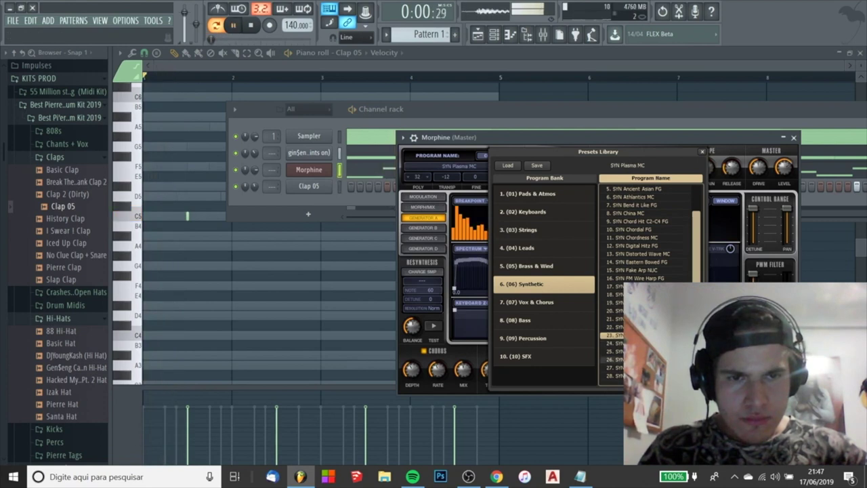
pyautogui.press('space')
pyautogui.click(640, 359)
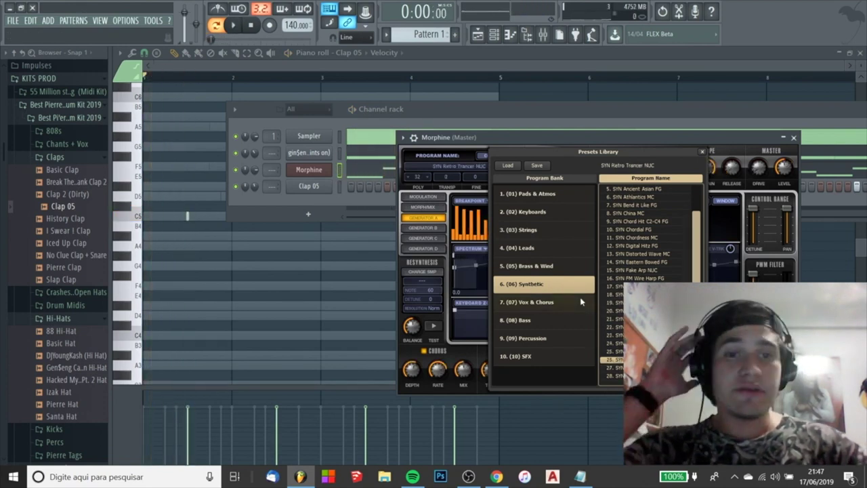
# Audition the remaining Synthetic presets with the beat and load SYN Strat FG.
pyautogui.scroll(-2, 615, 315)
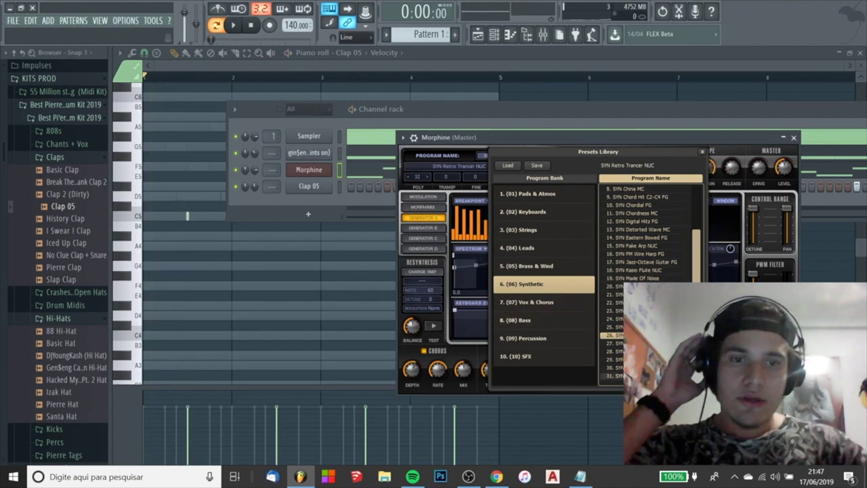
pyautogui.press('space')
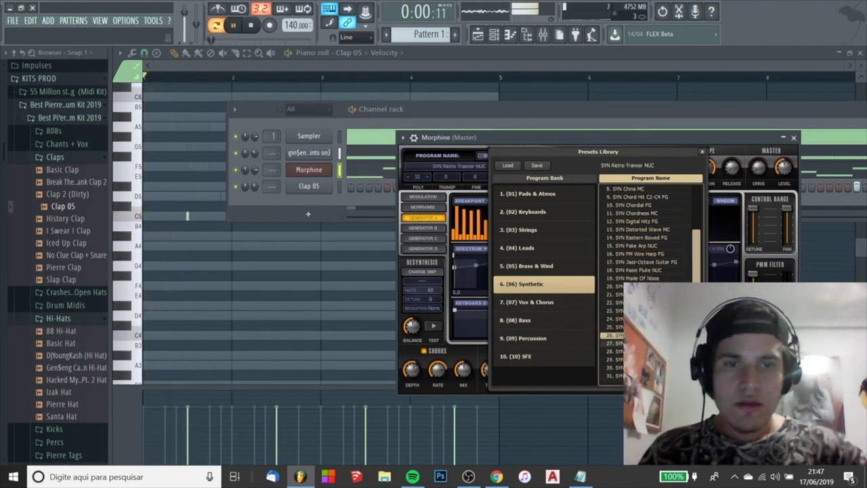
pyautogui.press('space')
pyautogui.click(640, 352)
pyautogui.press('space')
pyautogui.press('space')
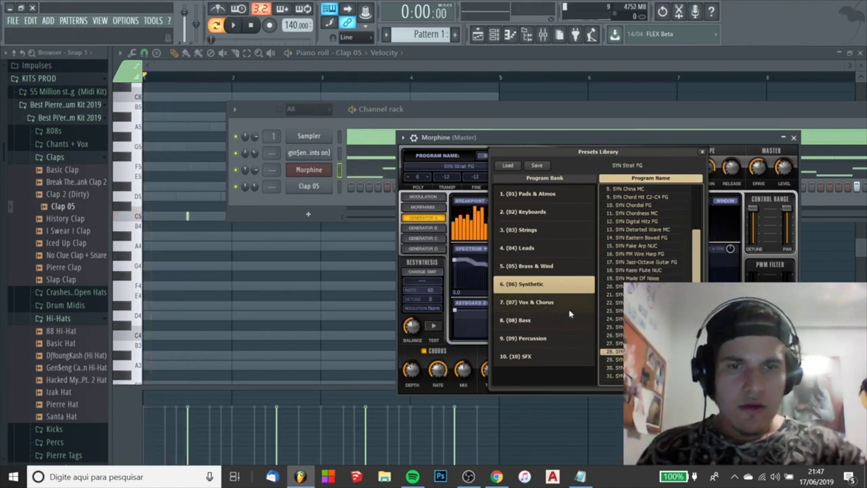
# Browse the Keyboards and Strings banks, load STR Funky Japanese FG, play the beat with it, and close Morphine.
pyautogui.click(540, 217)
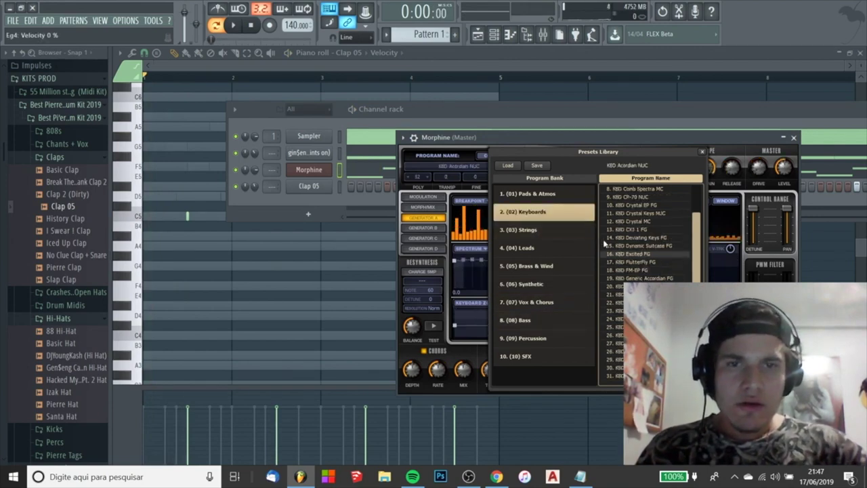
pyautogui.click(531, 230)
pyautogui.click(636, 237)
pyautogui.press('space')
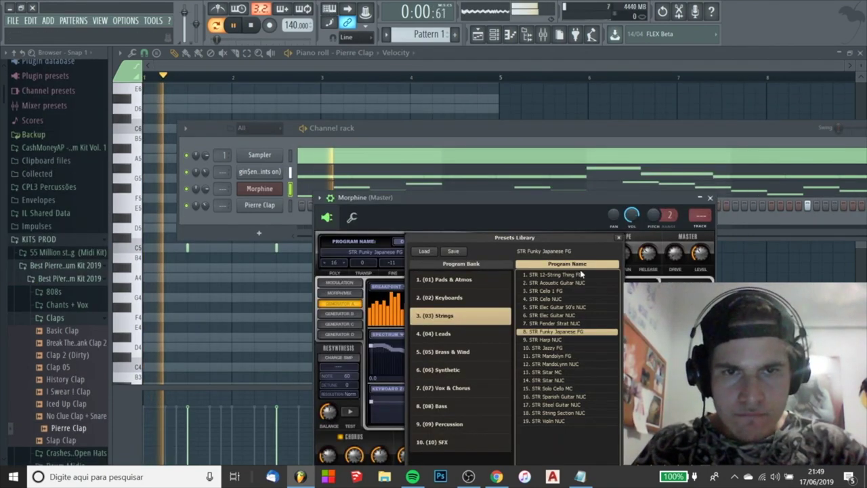
pyautogui.press('space')
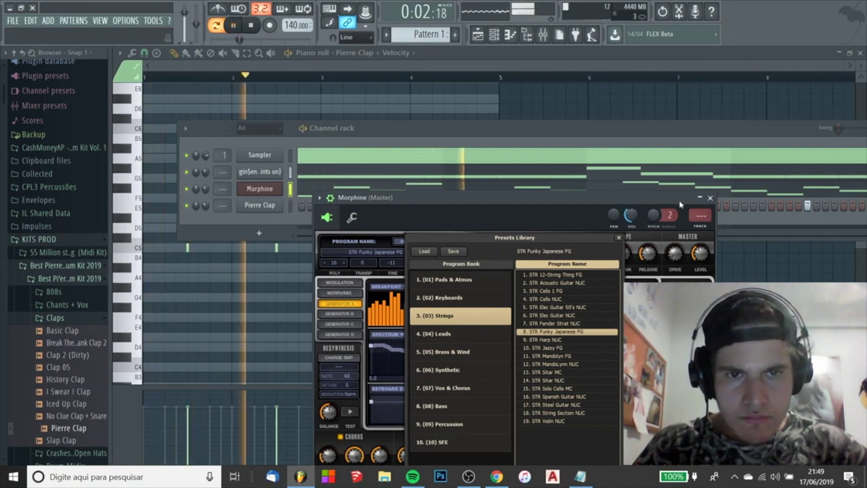
pyautogui.click(709, 197)
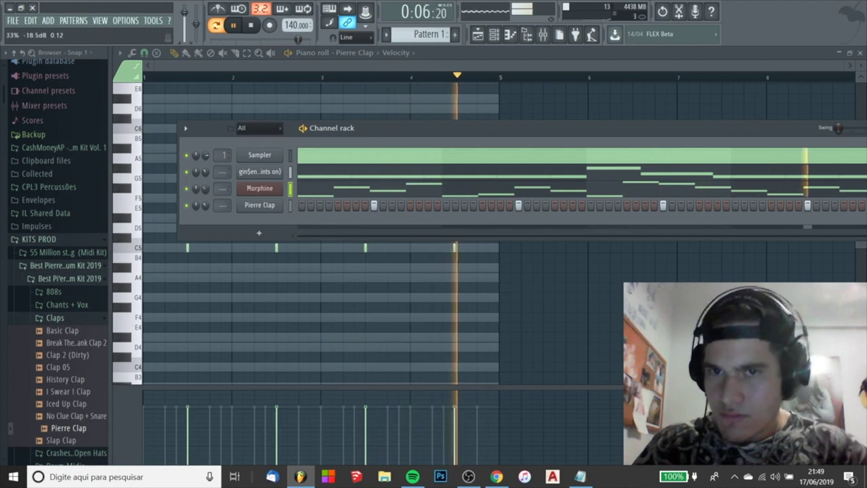
# Open the Morphine melody in the piano roll and transpose all its notes down one octave.
pyautogui.click(344, 188)
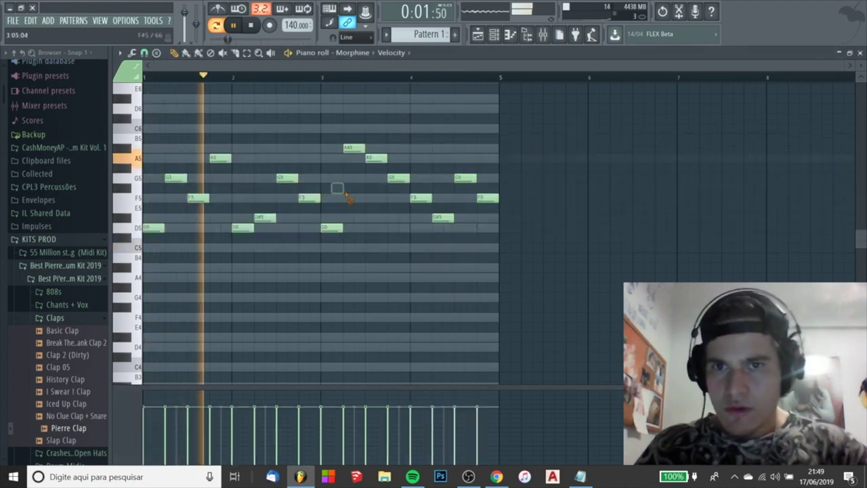
pyautogui.press('space')
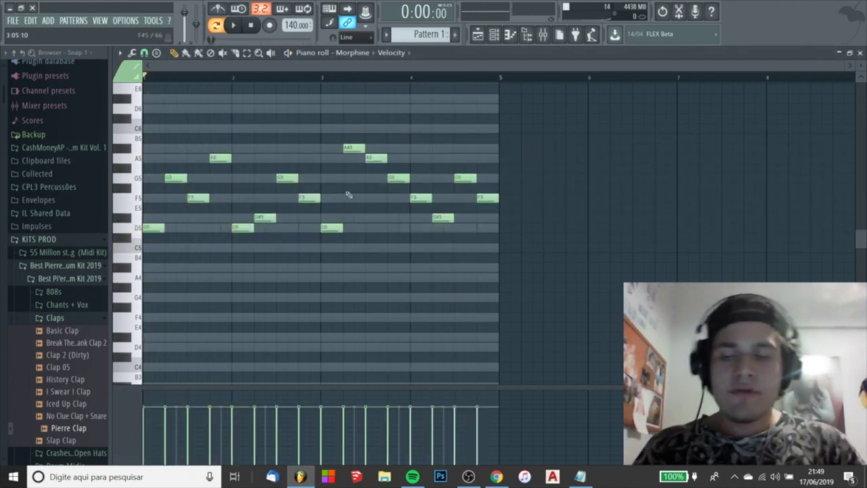
pyautogui.hotkey('ctrl', 'Down')
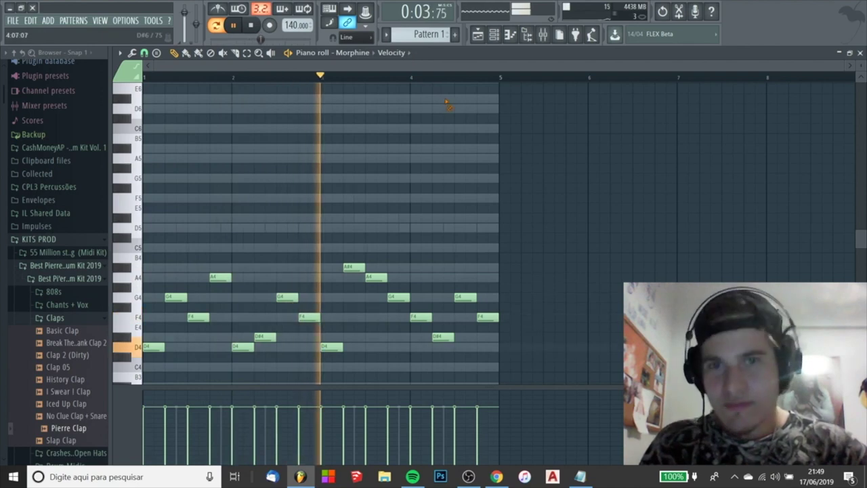
# Show the channel rack, stop playback, and audition samples in the kit's Hi-Hats folder, including Pierre Hat and Izak Hat.
pyautogui.click(494, 33)
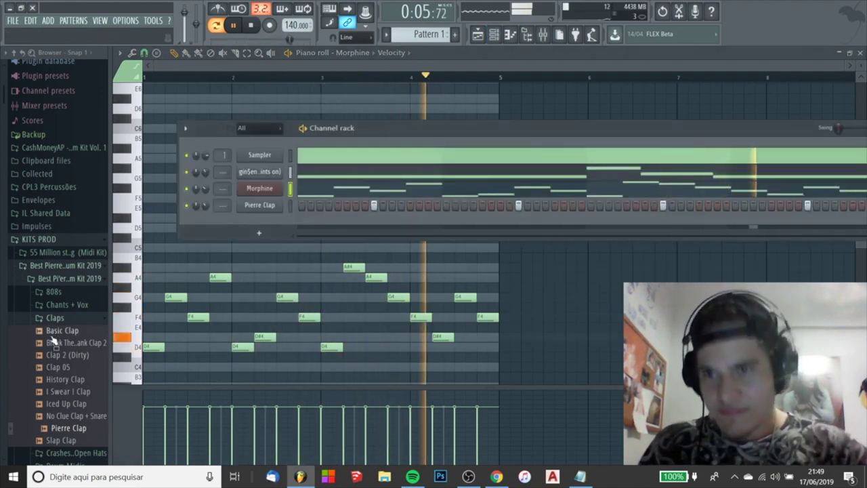
pyautogui.click(63, 320)
pyautogui.click(68, 358)
pyautogui.press('space')
pyautogui.click(78, 444)
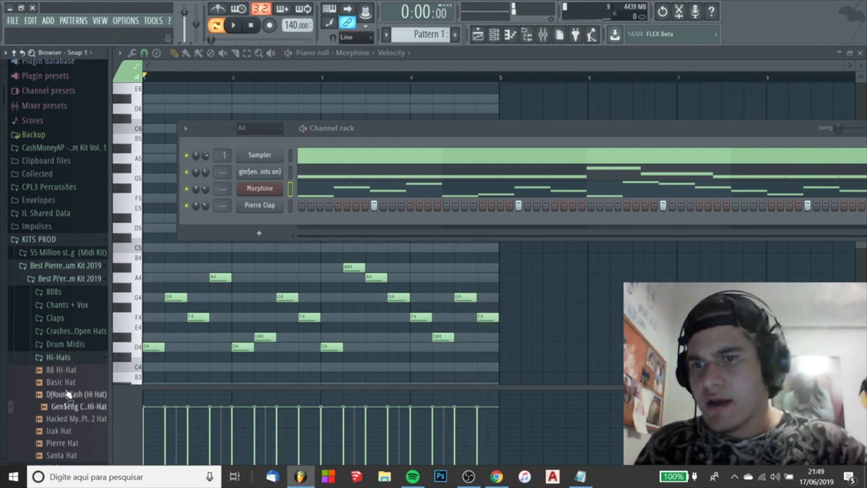
pyautogui.click(65, 432)
pyautogui.click(74, 418)
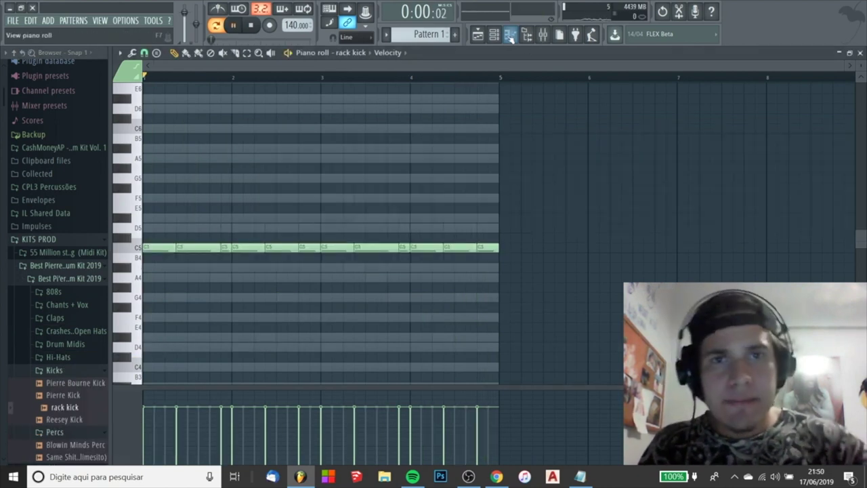
# Bring up the channel rack to review the kick, clap, hat and melody channels during playback.
pyautogui.click(511, 36)
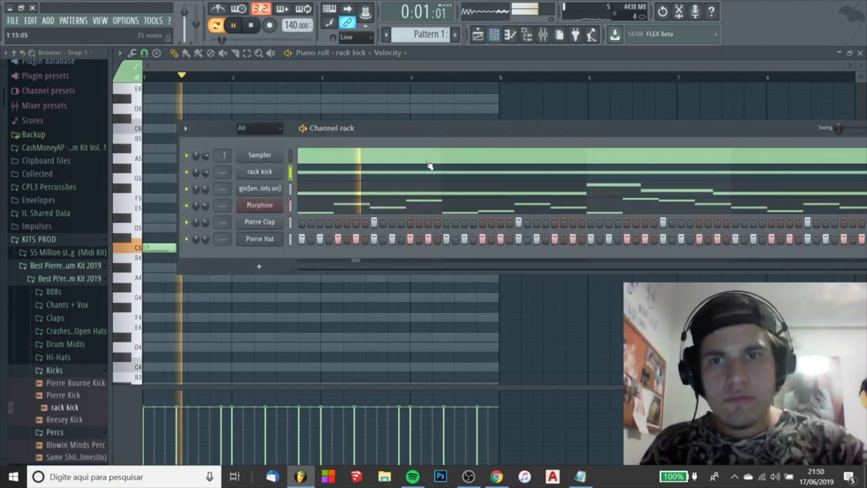